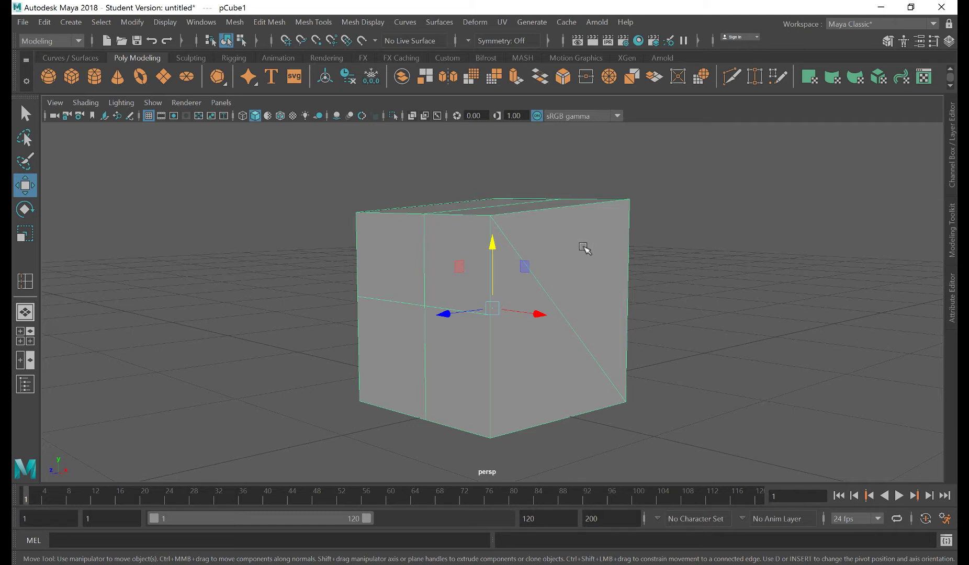
- Return the existing subdivided cube to object mode and delete it from the scene
right_click(561, 241)
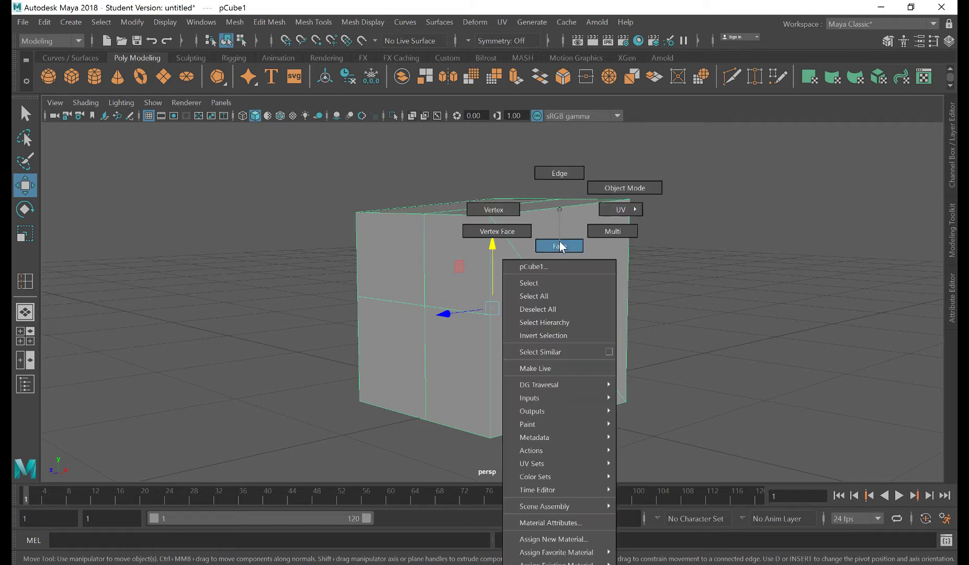
click(602, 183)
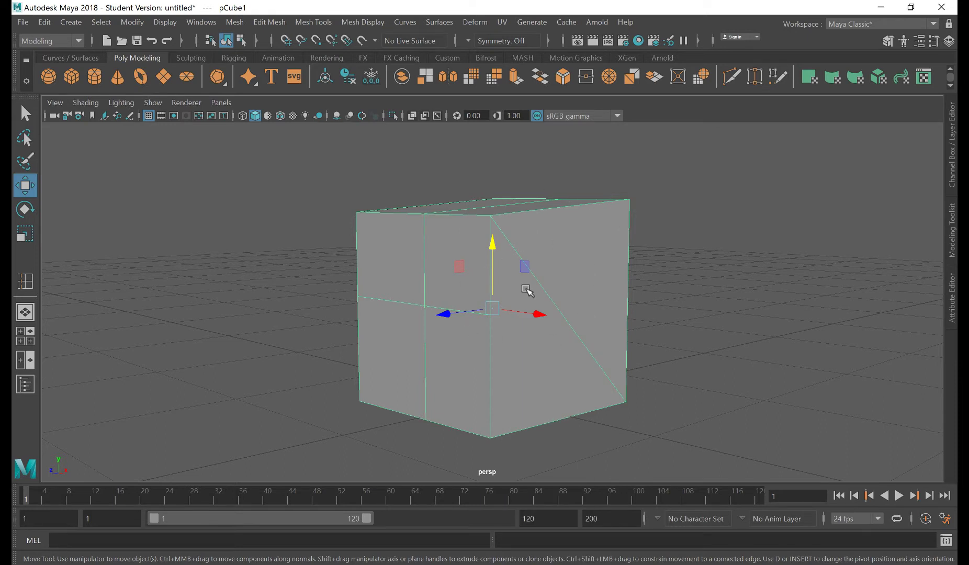
key(Delete)
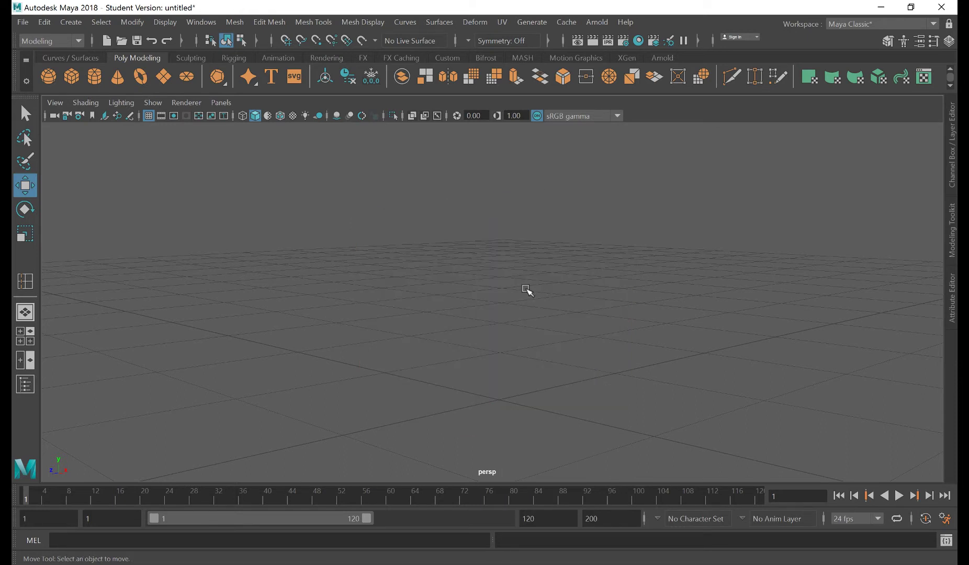
- Create a polygon cube at the origin and raise it to about 0.53 in Y so it rests near the grid
alt+drag(501, 322, 500, 326)
alt+drag(502, 264, 481, 266)
click(76, 78)
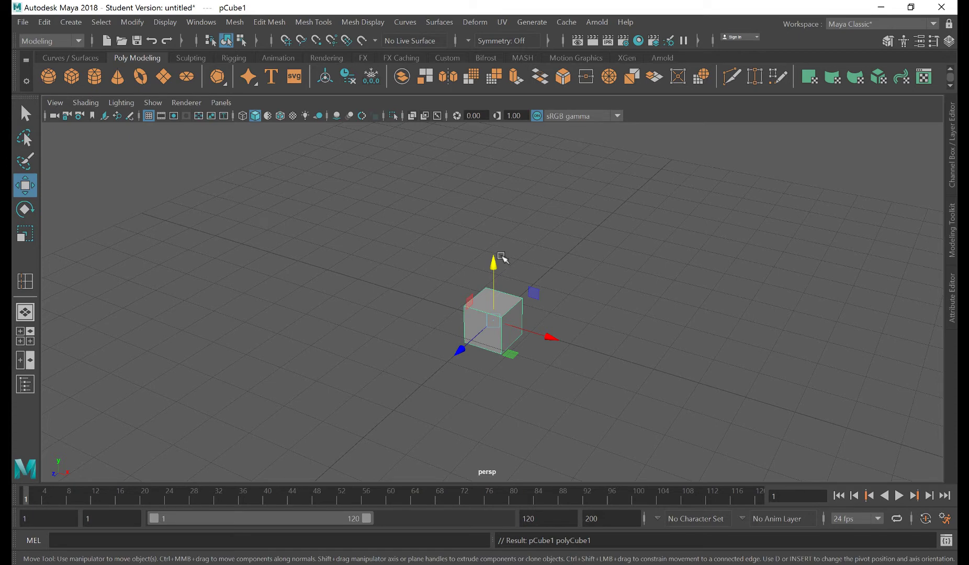
alt+drag(578, 331, 573, 314)
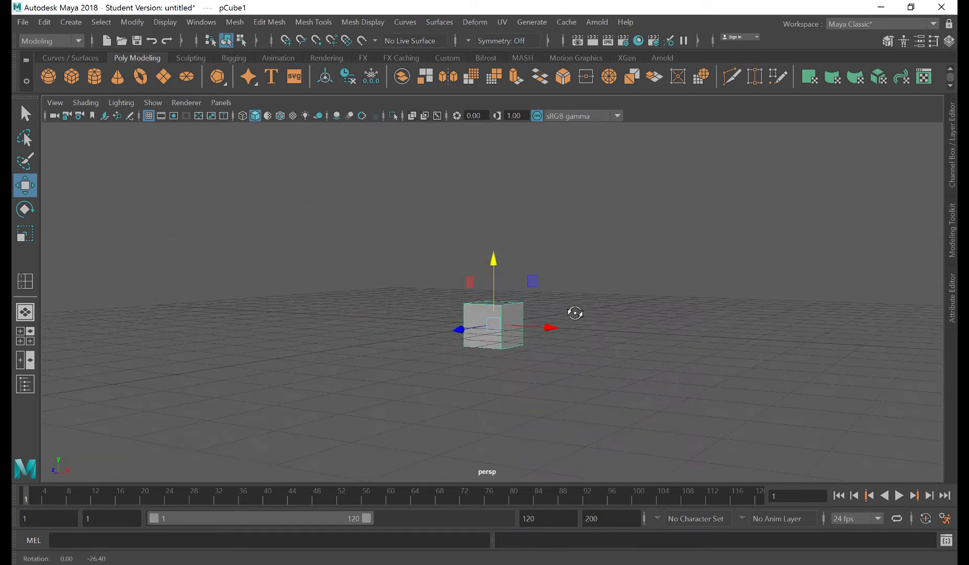
drag(493, 260, 608, 297)
alt+drag(496, 359, 508, 352)
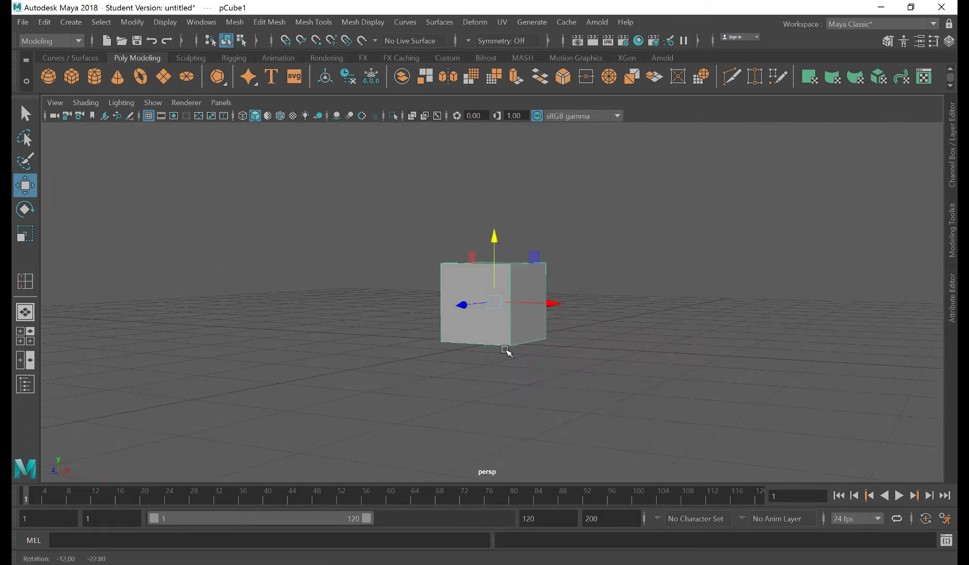
- Set the cube's Translate Y to 0.5
click(952, 157)
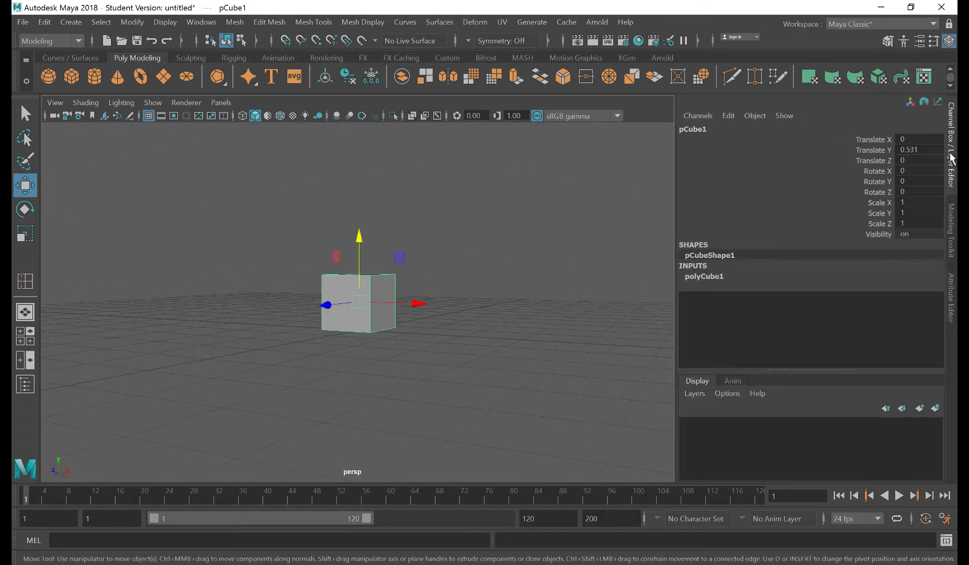
double_click(913, 150)
key(BackSpace)
text(.5)
key(Return)
- Examine how the cube sits on the grid in the perspective and side views
mouse_move(393, 254)
alt+mouse_down()
mouse_move(339, 238)
mouse_move(393, 261)
alt+mouse_up()
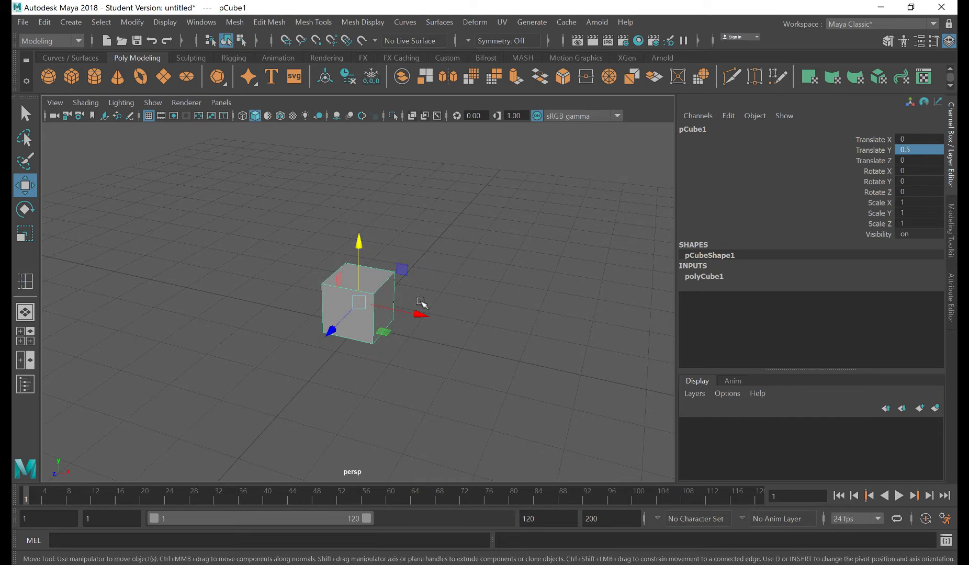
alt+drag(419, 303, 361, 308)
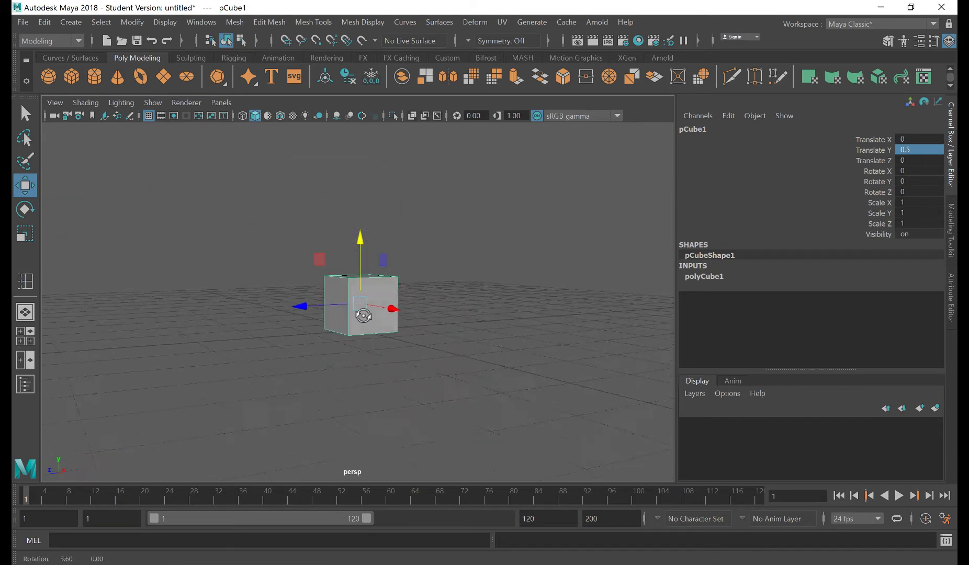
key(space)
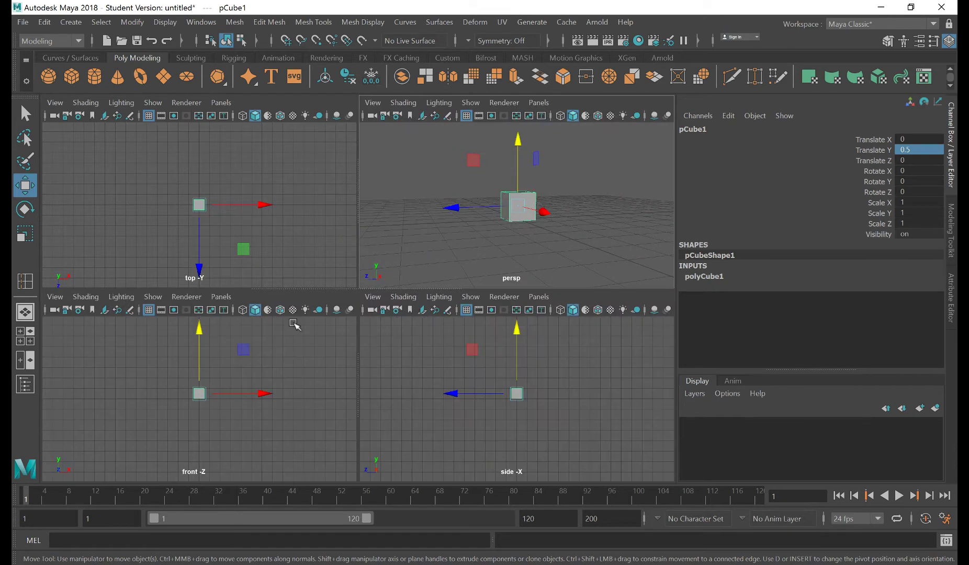
scroll(522, 402, up, 5)
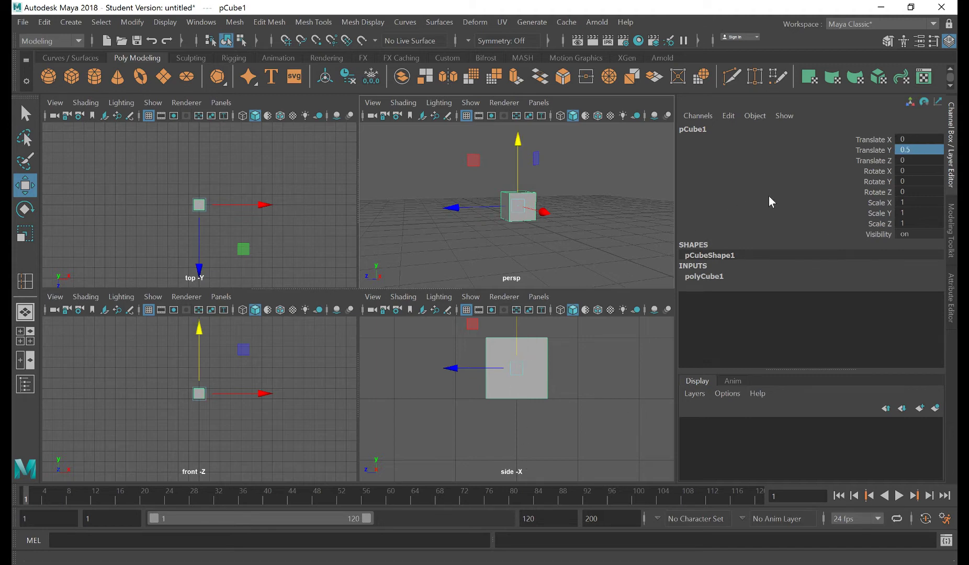
click(951, 130)
key(space)
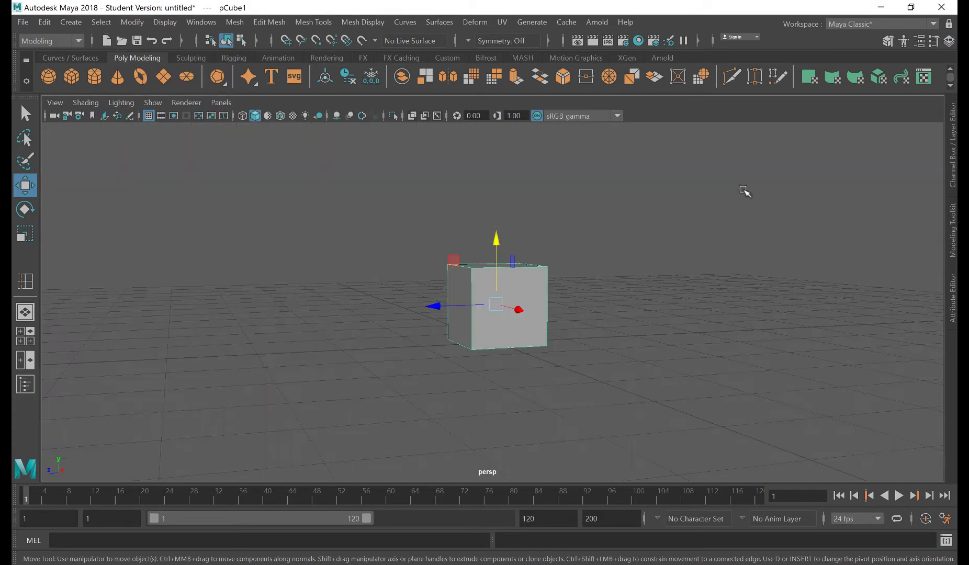
- Select the cube's top face and move it straight up to form a box about twice as tall
mouse_move(416, 281)
alt+mouse_down()
mouse_move(411, 271)
mouse_move(401, 276)
alt+mouse_up()
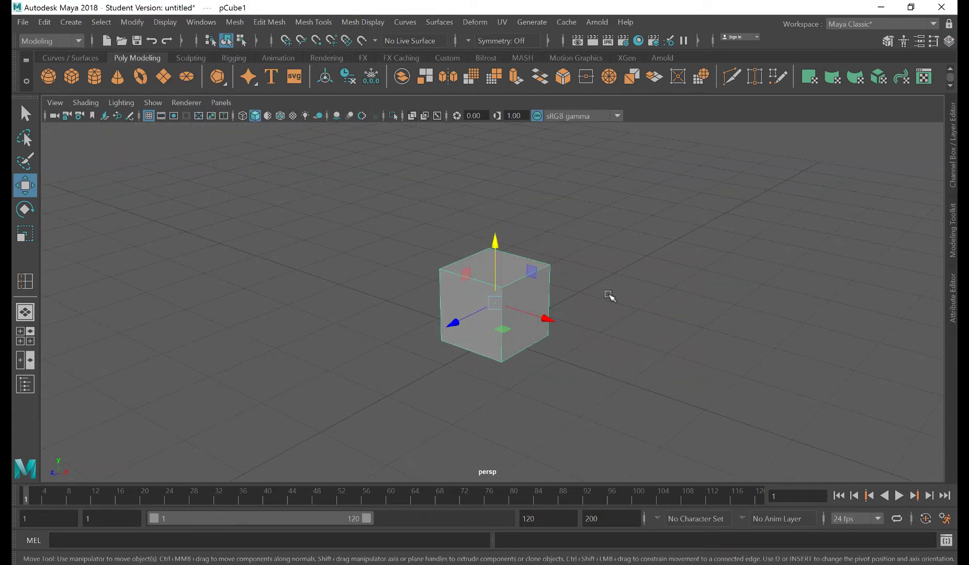
right_click(505, 265)
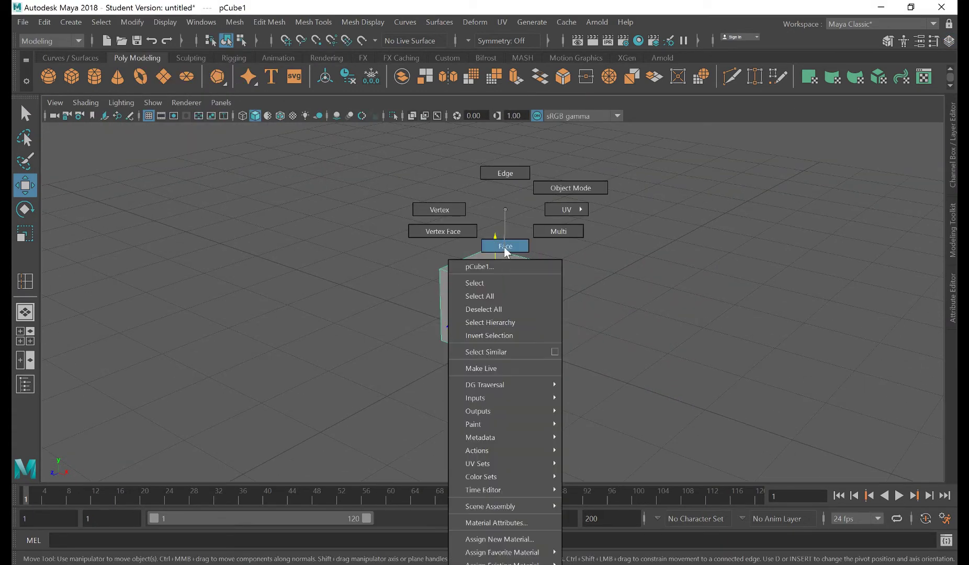
click(505, 246)
click(499, 262)
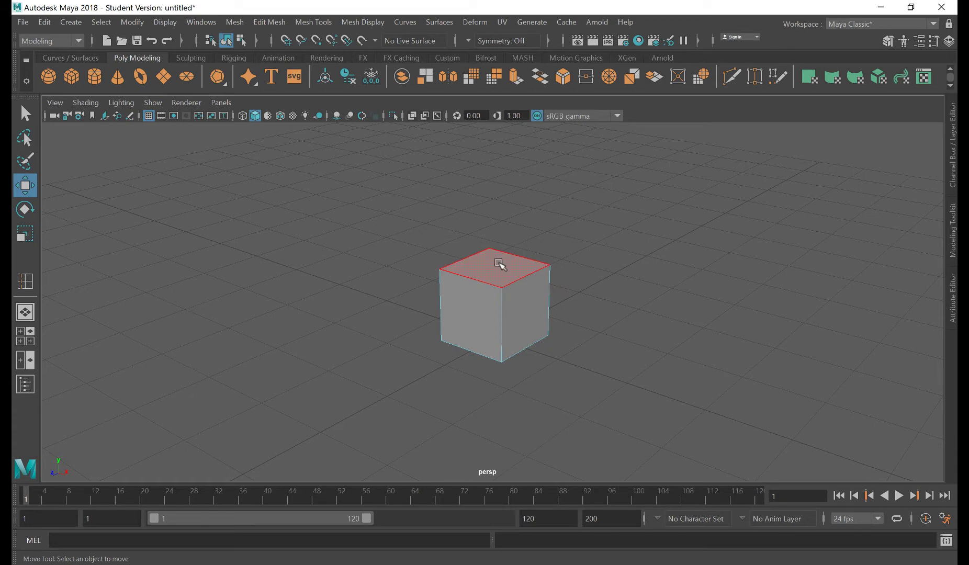
click(500, 265)
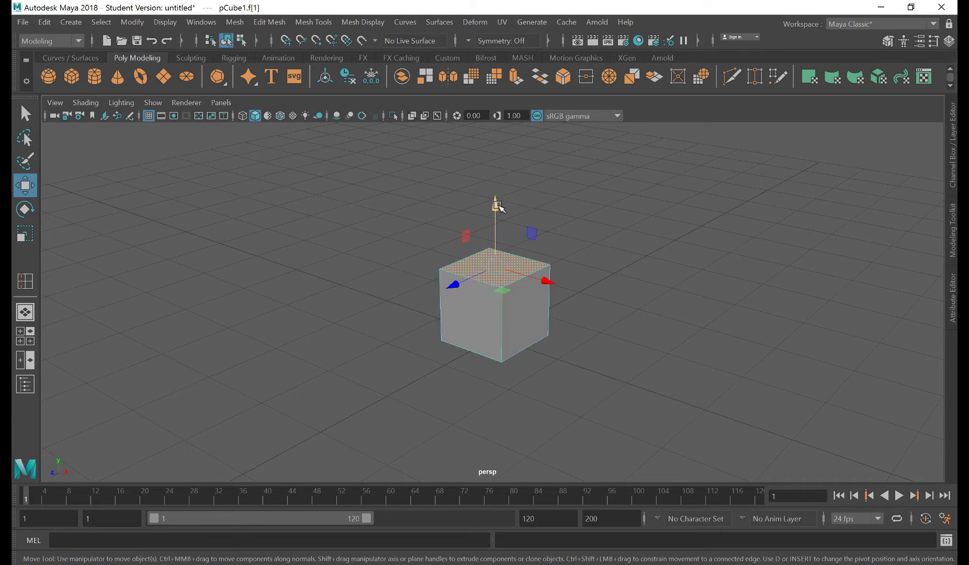
drag(498, 205, 512, 113)
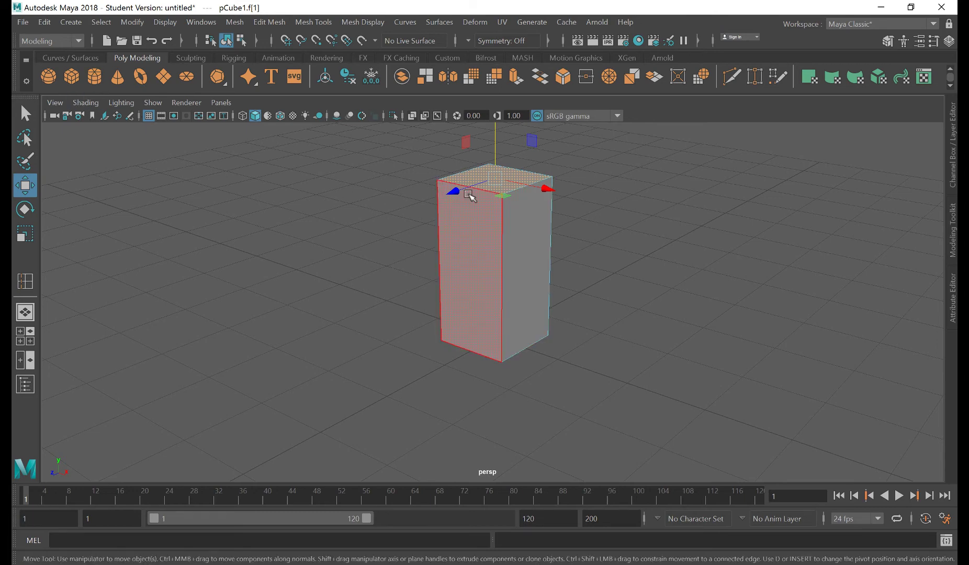
- Return to object mode, move the box to about -1.59 in X, and create a polygon cylinder at the origin
right_drag(470, 196, 534, 171)
drag(554, 317, 454, 288)
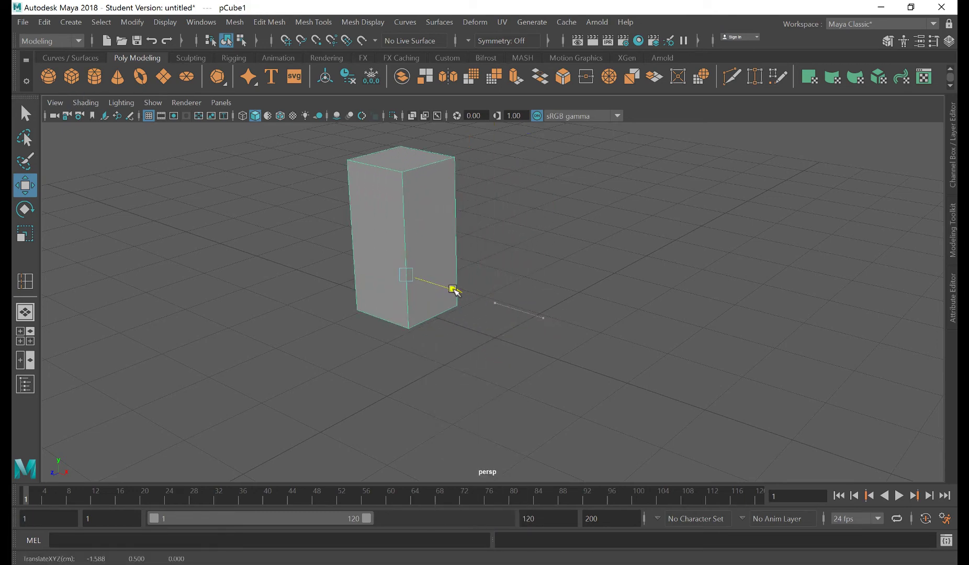
click(95, 77)
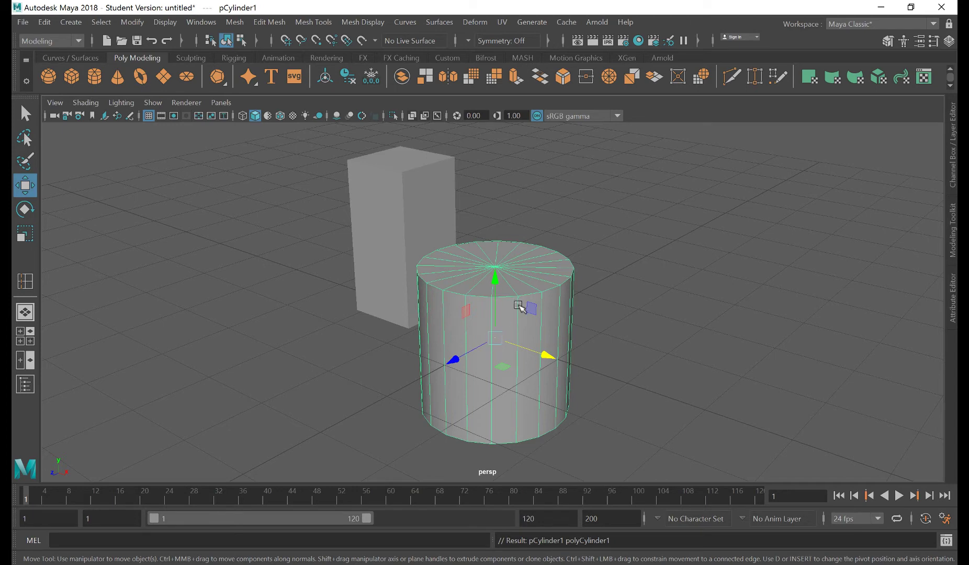
alt+drag(517, 283, 486, 267)
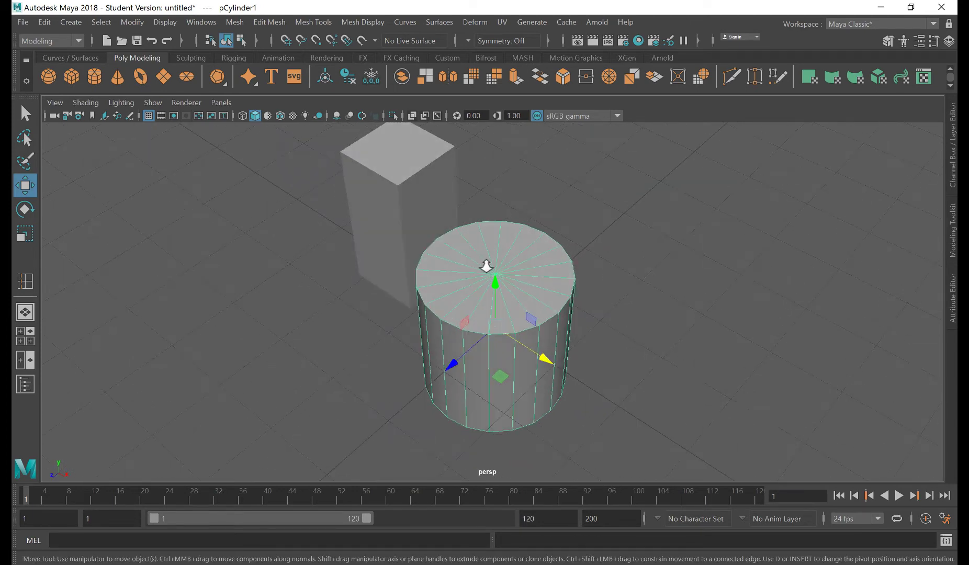
alt+right_drag(486, 266, 638, 303)
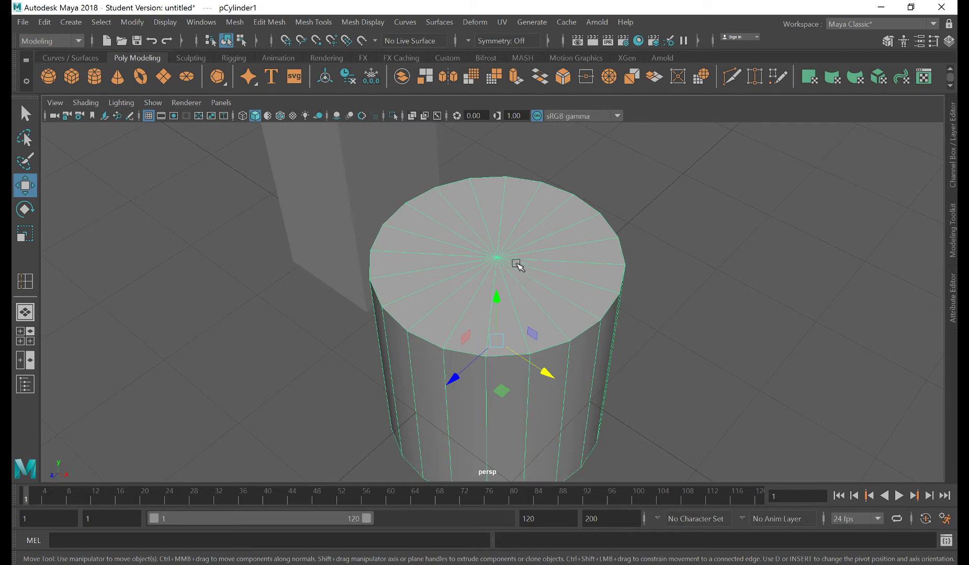
alt+drag(614, 284, 577, 260)
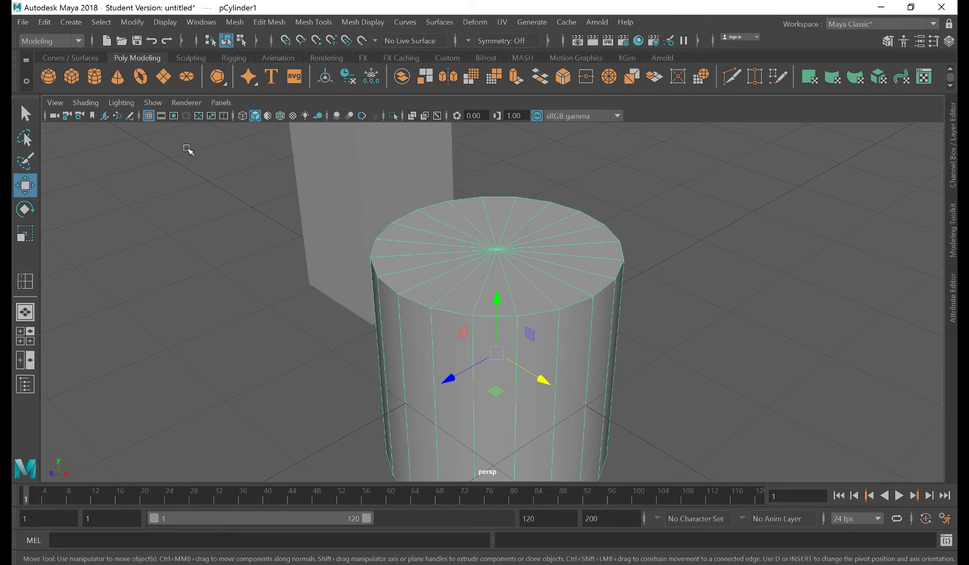
- Create a polygon sphere and move it out of the cylinder to about 1.62 in Z
click(48, 77)
scroll(521, 352, down, 2)
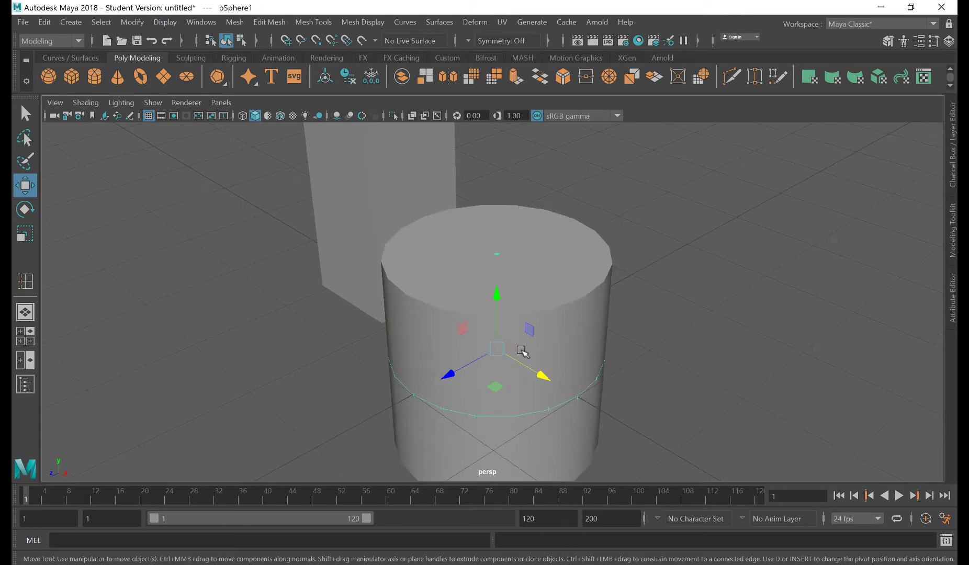
drag(452, 375, 296, 459)
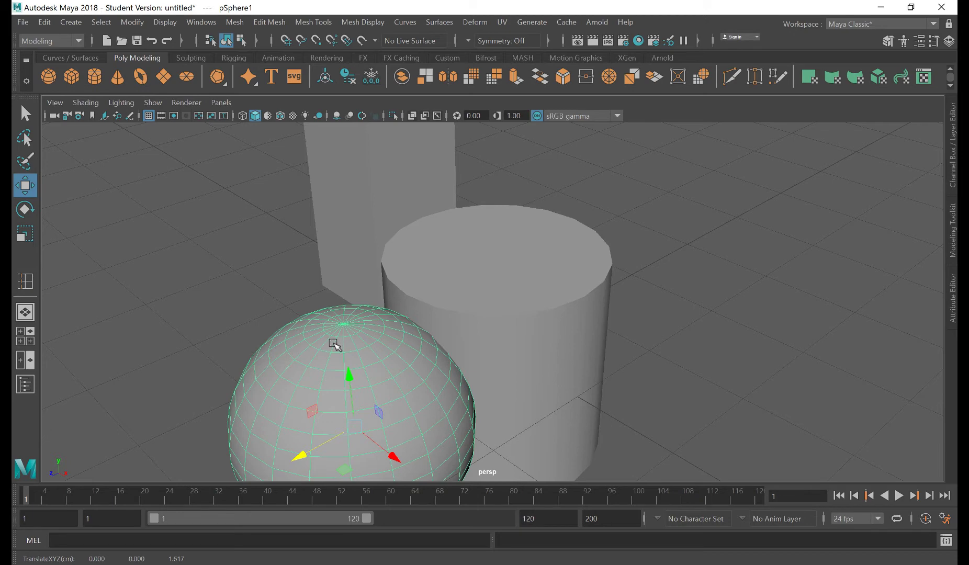
- Delete the sphere and the cylinder, leaving only the tall box
key(Delete)
click(519, 331)
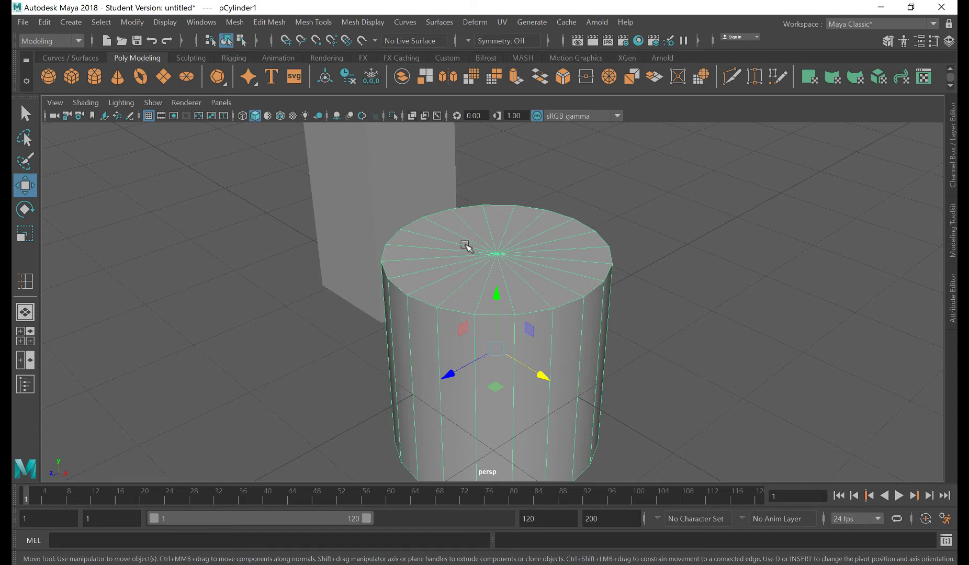
key(Delete)
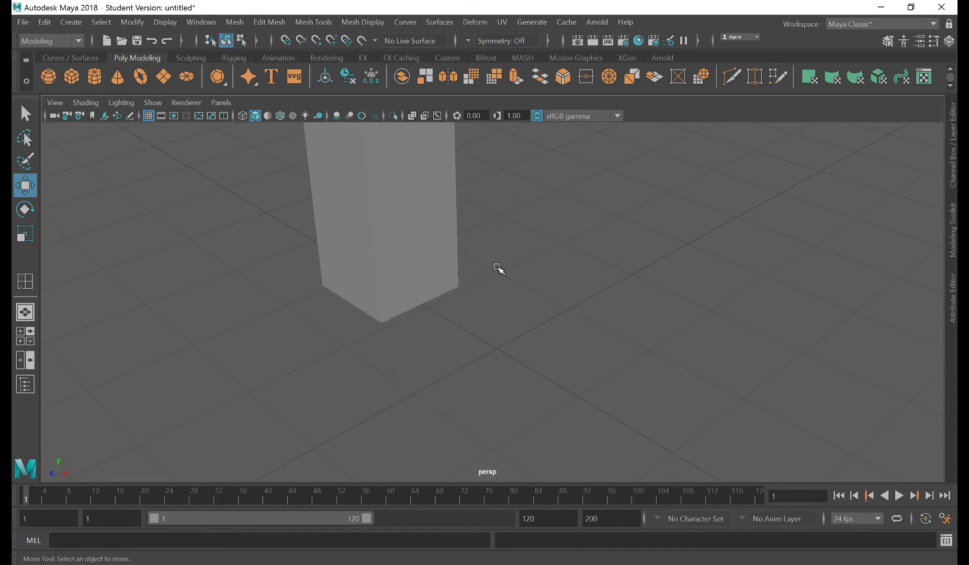
- Select the tall box and set its Translate X to 0 to centre it at the origin
click(428, 229)
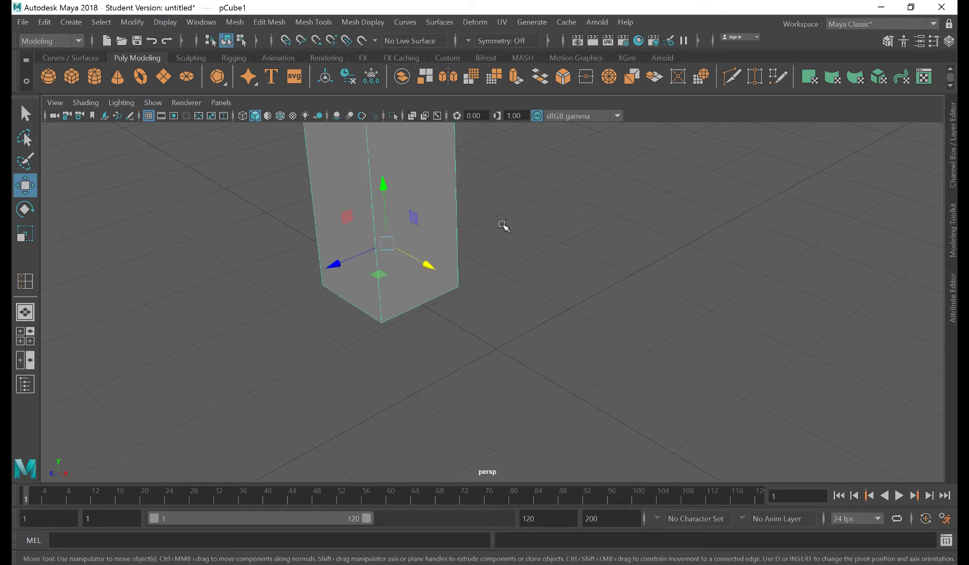
scroll(489, 265, down, 5)
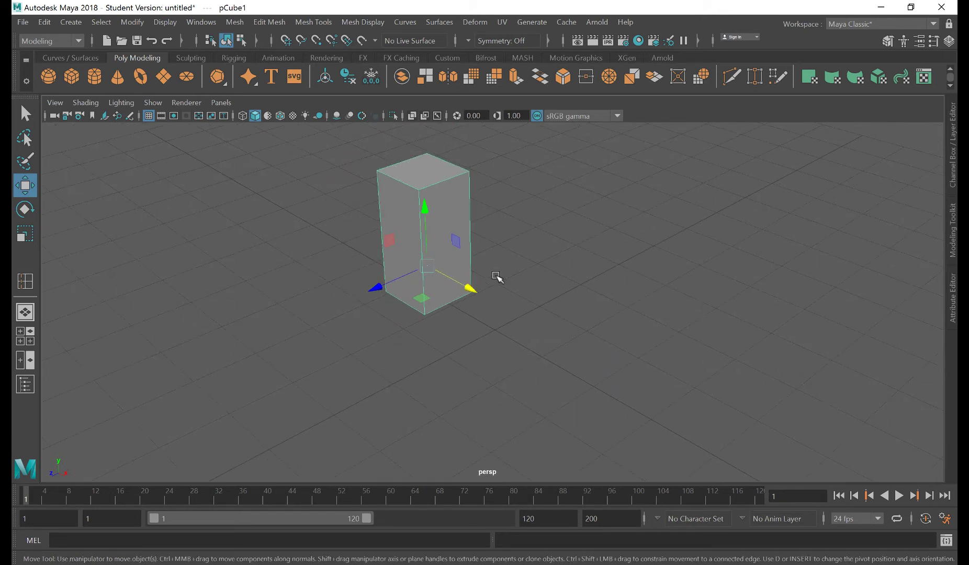
click(952, 140)
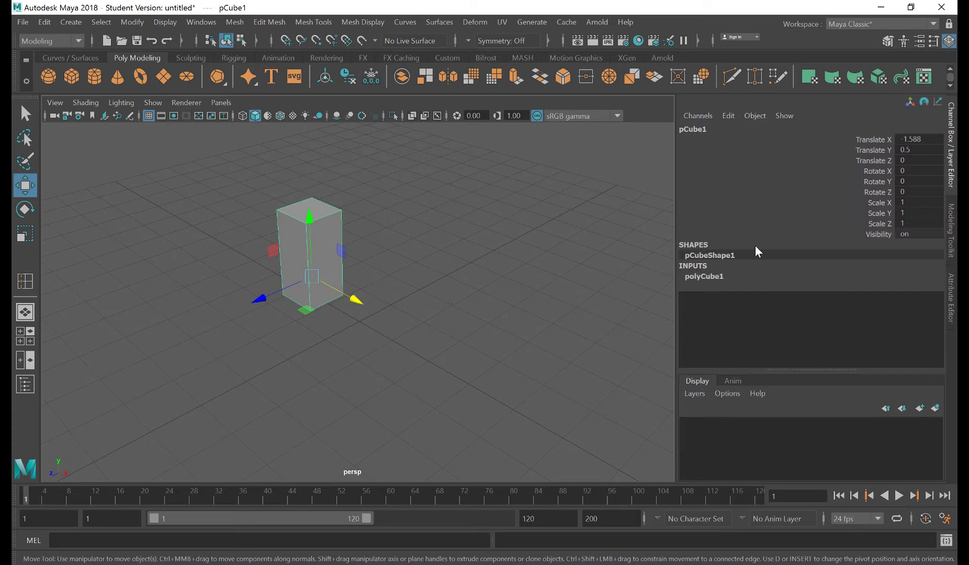
click(914, 140)
key(Return)
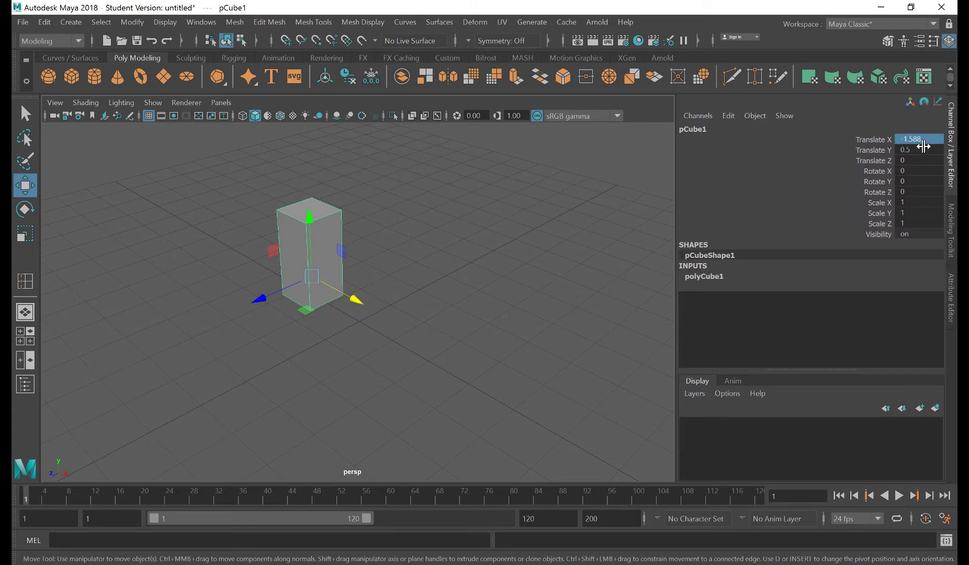
click(923, 140)
text(0)
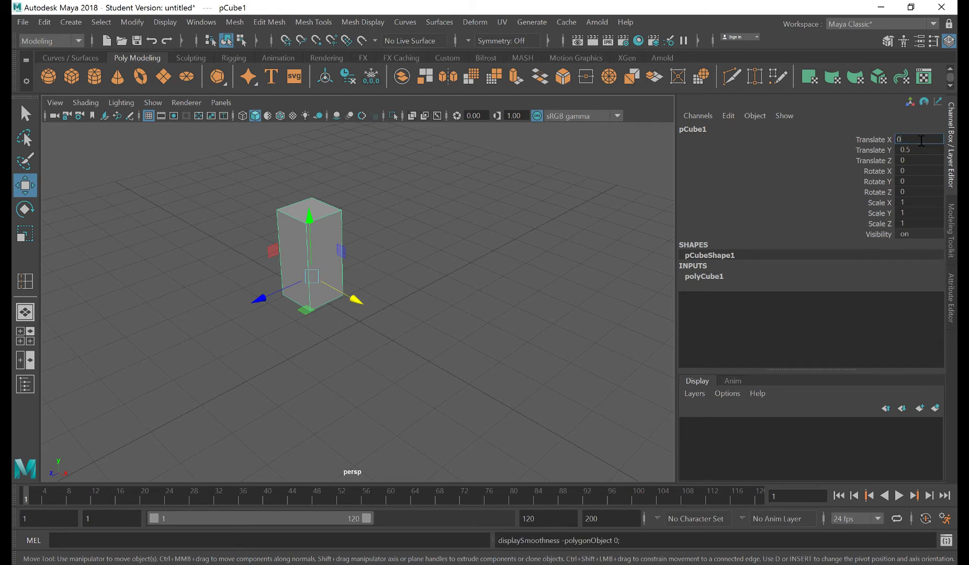
key(Return)
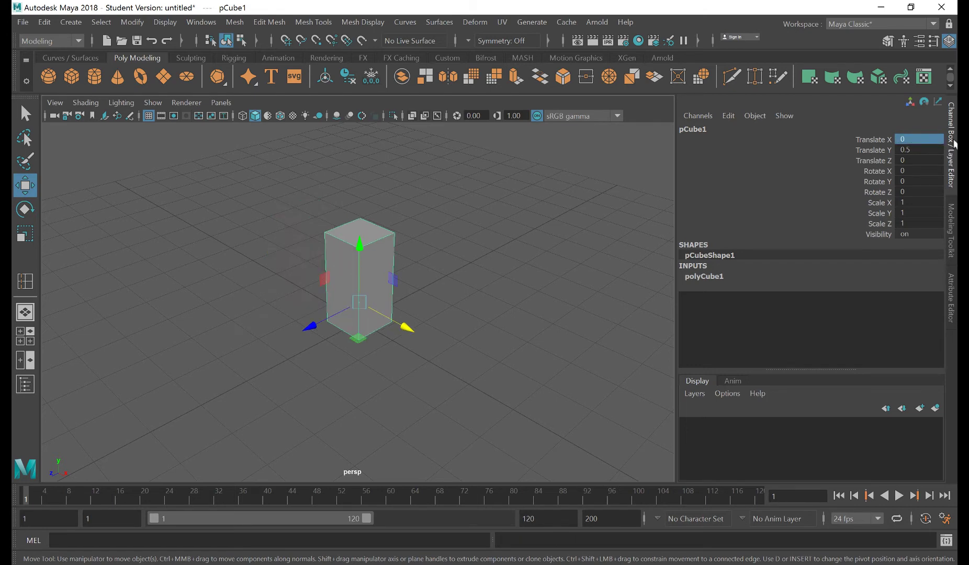
click(952, 143)
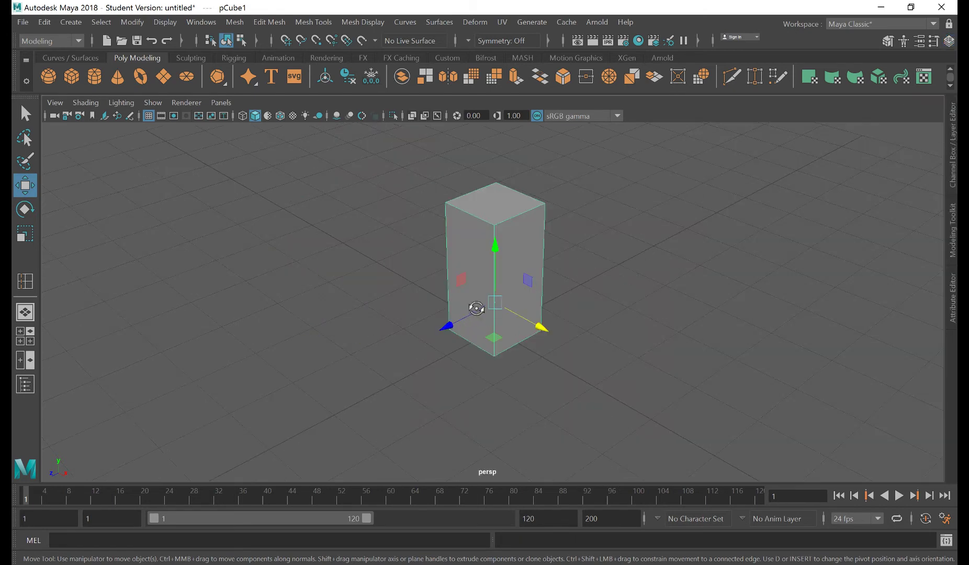
- Insert a horizontal edge loop around the tall box just below its top face
alt+drag(474, 308, 493, 251)
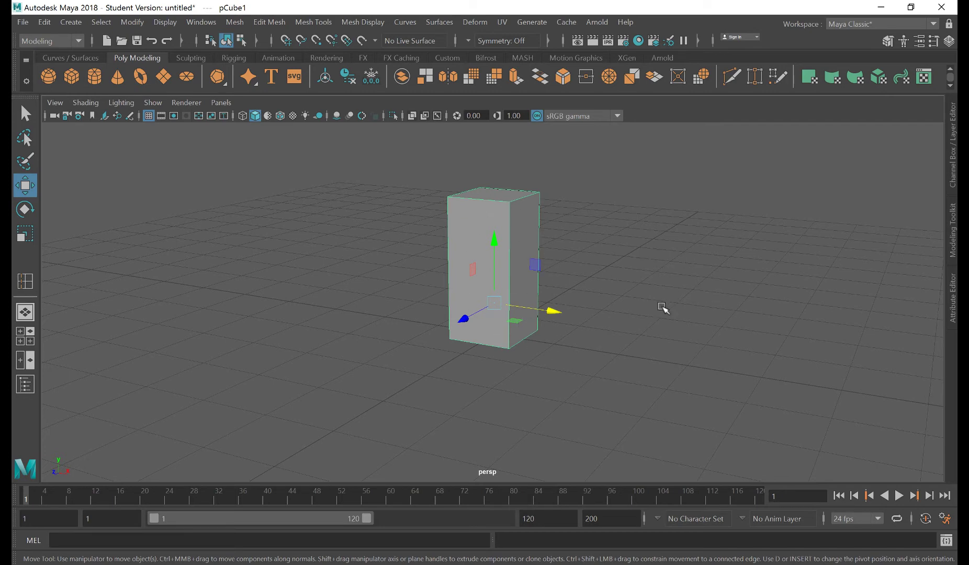
click(305, 24)
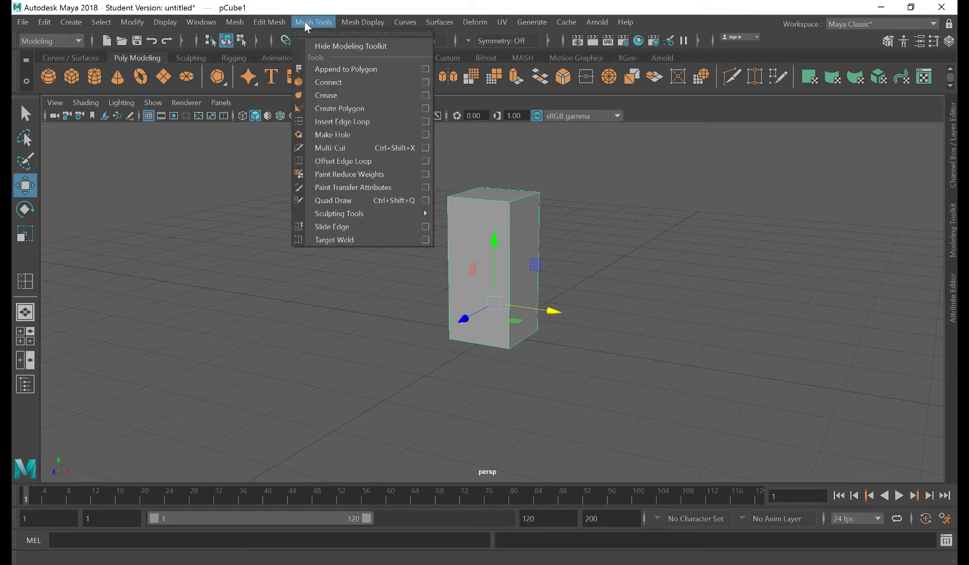
click(354, 126)
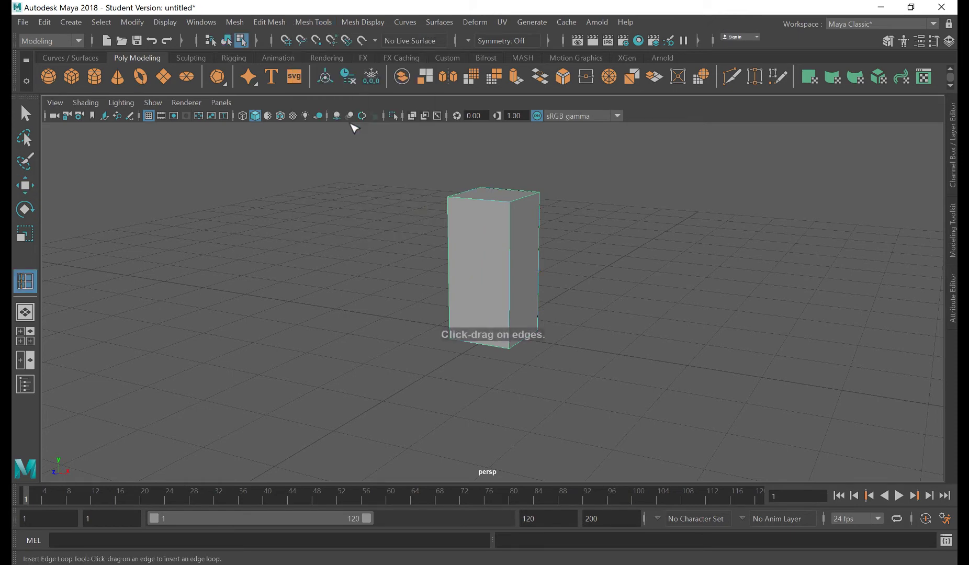
scroll(539, 214, up, 5)
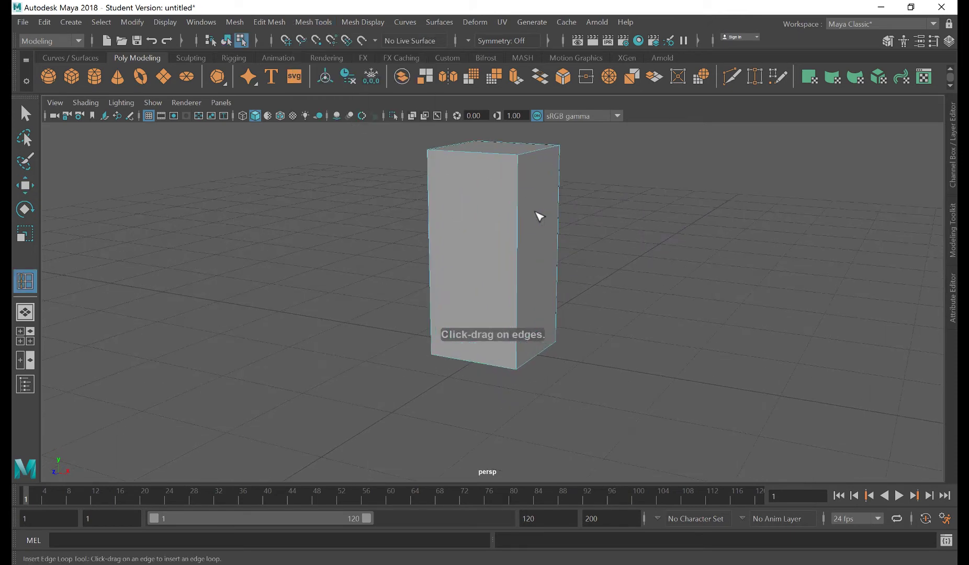
alt+drag(572, 204, 470, 179)
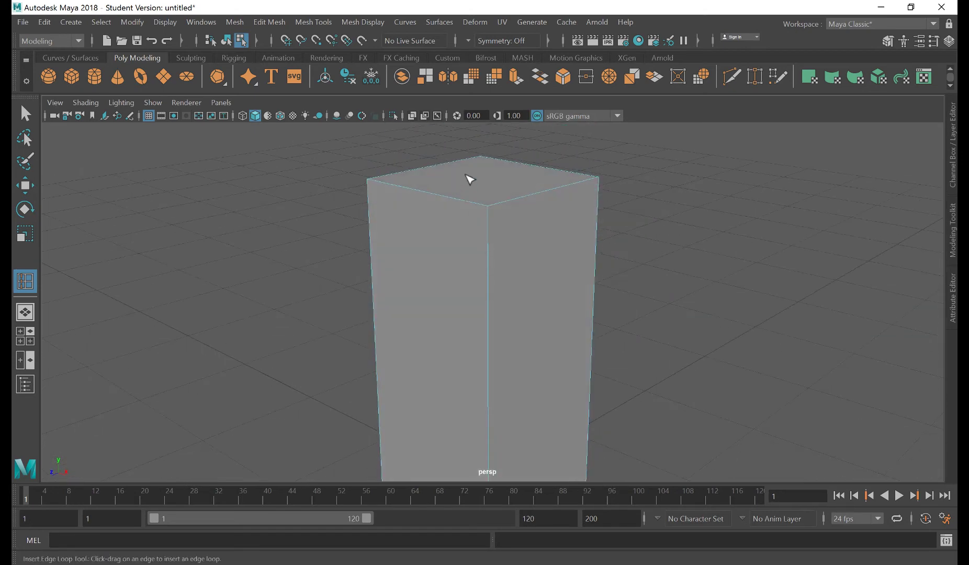
click(487, 223)
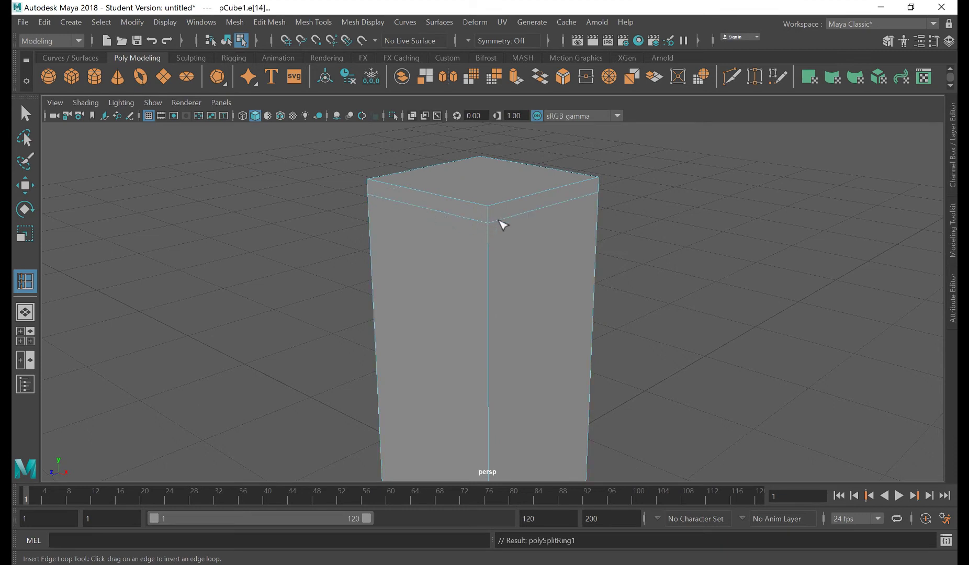
- Insert a second edge loop around the tall box just above its bottom face and return to object mode
alt+drag(558, 331, 547, 240)
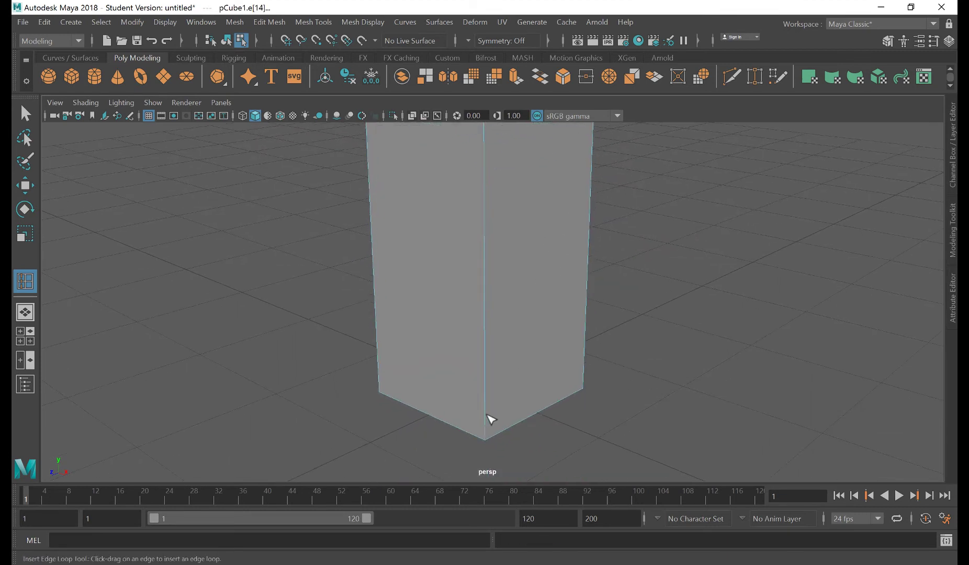
click(486, 432)
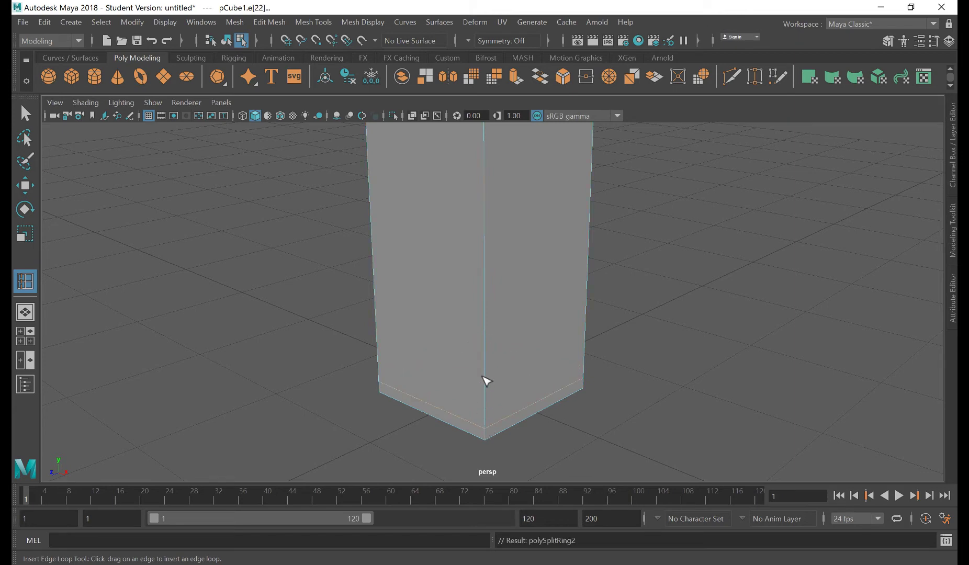
alt+drag(484, 381, 510, 304)
key(w)
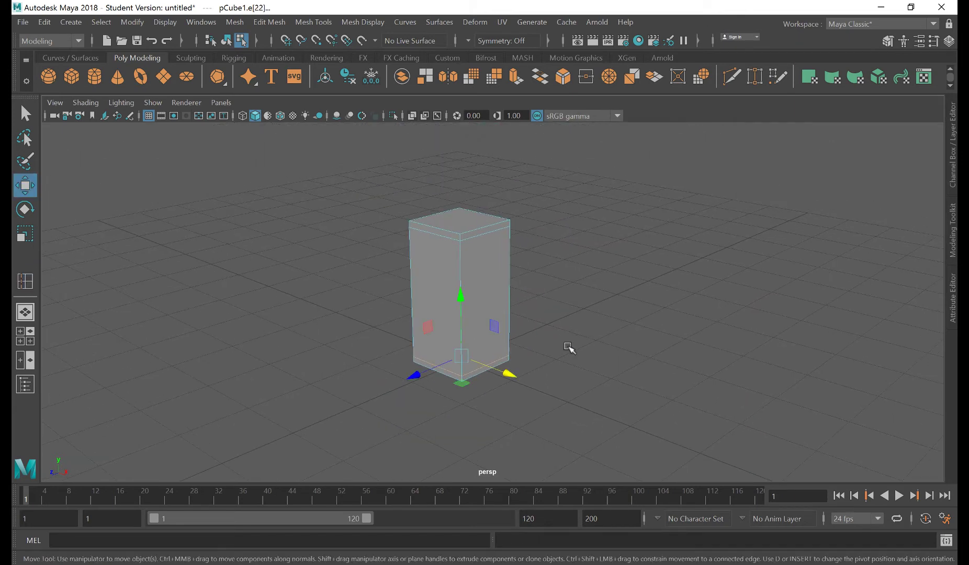
right_drag(488, 210, 581, 187)
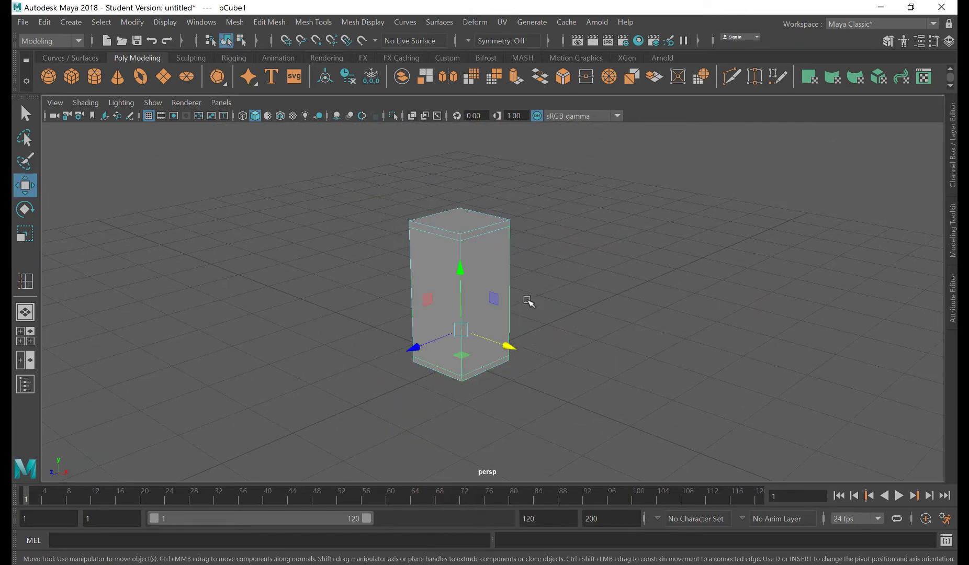
- Smooth the tall box with 1 division and reselect it as a whole object
mouse_move(487, 264)
shift+right_down()
mouse_move(490, 349)
mouse_move(478, 250)
mouse_move(483, 269)
shift+right_up()
click(235, 23)
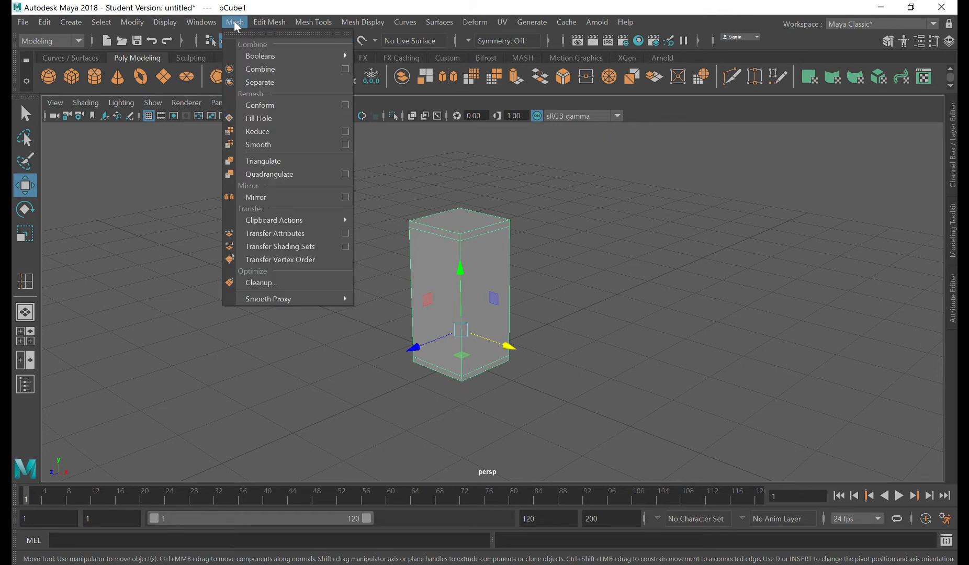
click(284, 146)
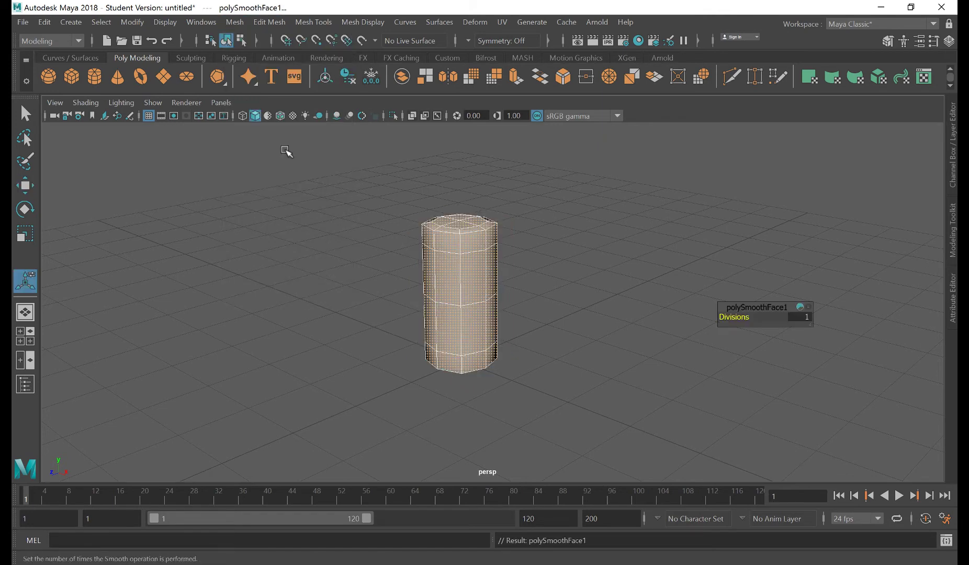
right_drag(451, 225, 453, 244)
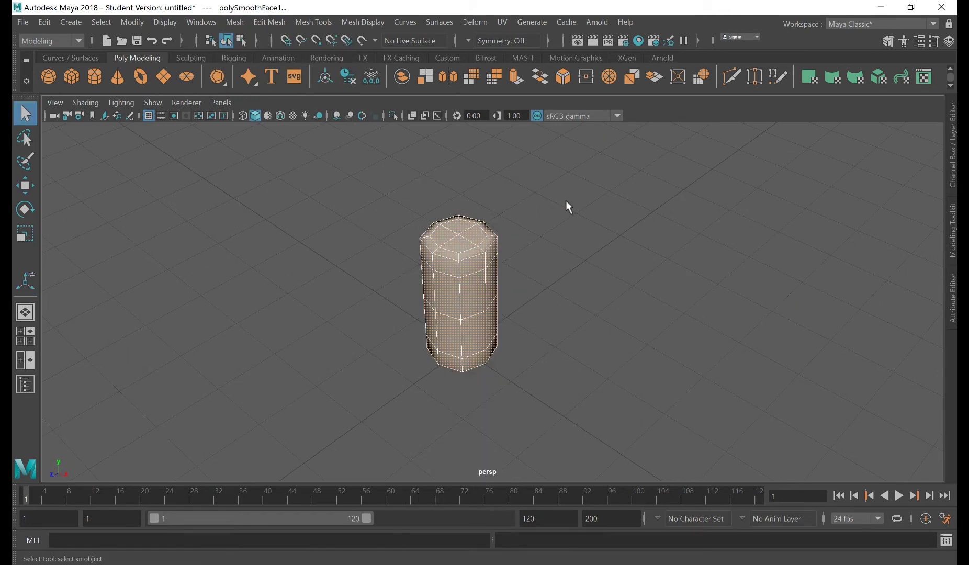
click(566, 200)
click(461, 271)
mouse_move(491, 277)
alt+mouse_down()
mouse_move(522, 257)
mouse_move(596, 274)
mouse_move(478, 283)
alt+mouse_up()
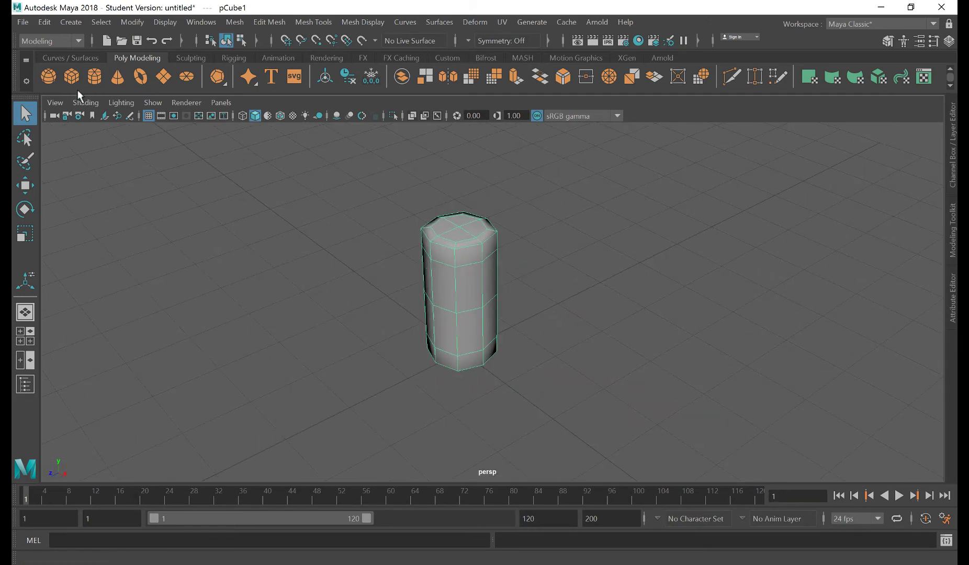
- Create a polygon cube at the origin and move it along X, clear of the smoothed box
click(71, 76)
key(w)
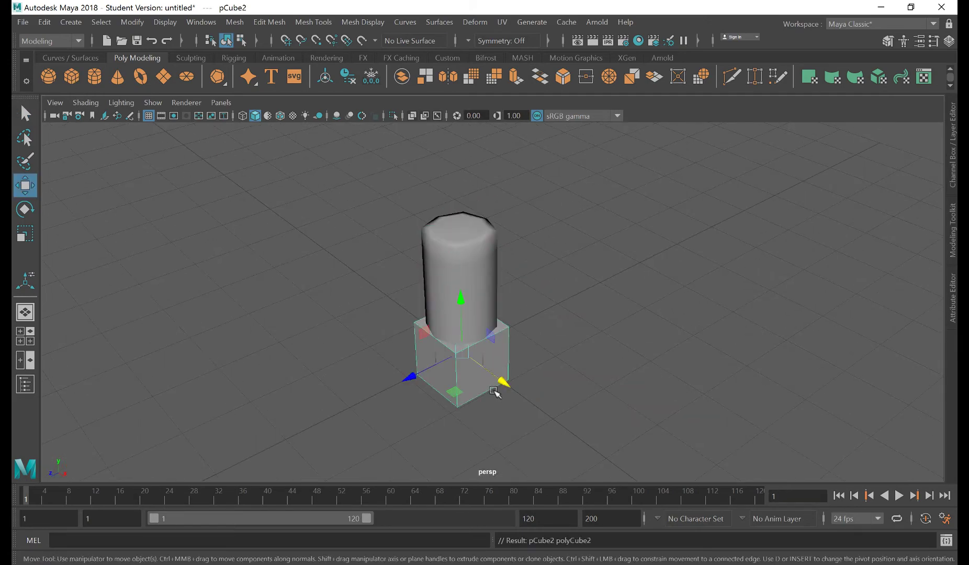
drag(501, 385, 609, 454)
key(f)
- Smooth the new cube twice with 1 division each time, turning it into a sphere, and select it as an object
shift+right_drag(512, 239, 495, 316)
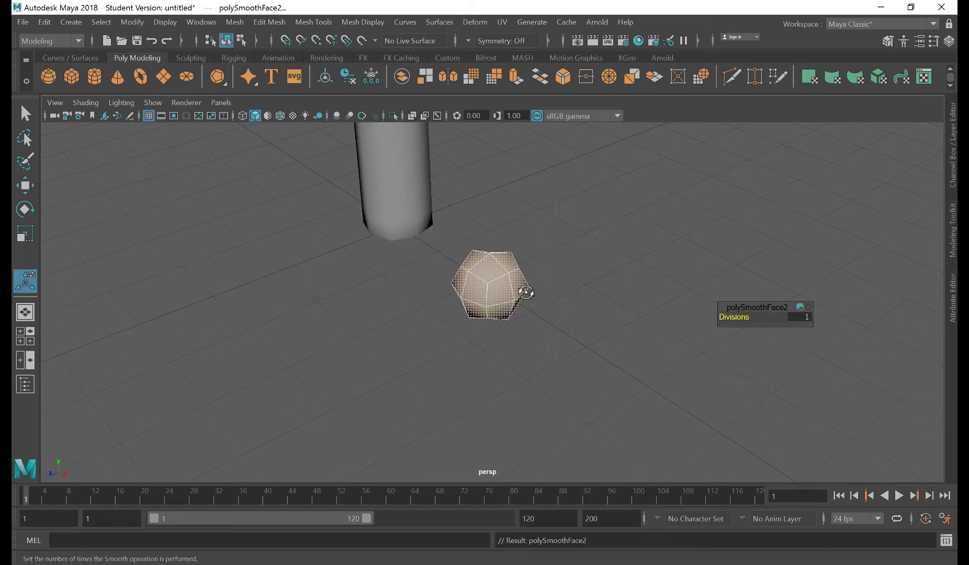
alt+drag(526, 290, 542, 321)
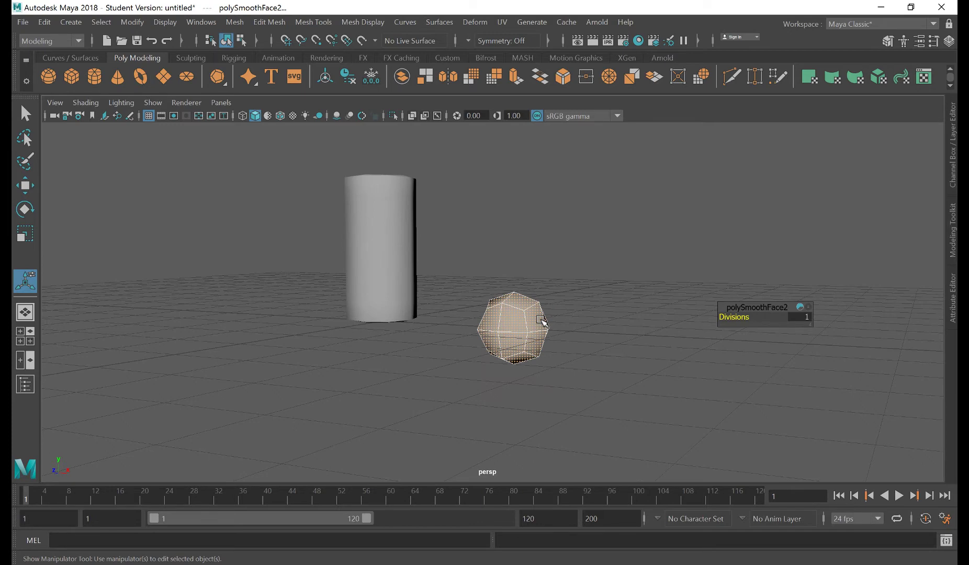
key(g)
right_drag(539, 318, 620, 187)
click(608, 239)
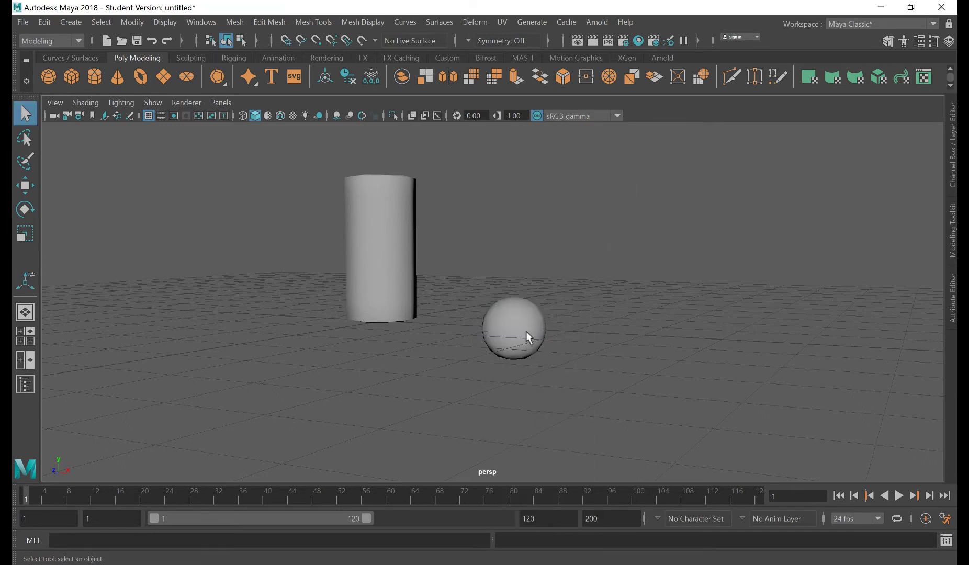
click(526, 330)
alt+drag(611, 331, 573, 323)
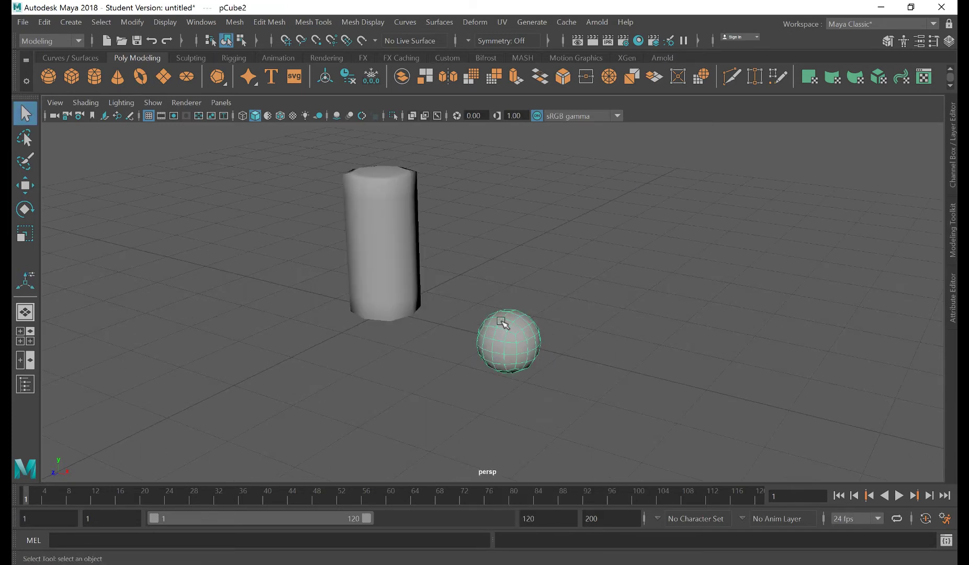
- Delete the sphere made from the second cube, leaving only the smoothed tall box
key(w)
click(376, 247)
click(493, 325)
drag(509, 276, 507, 252)
key(Delete)
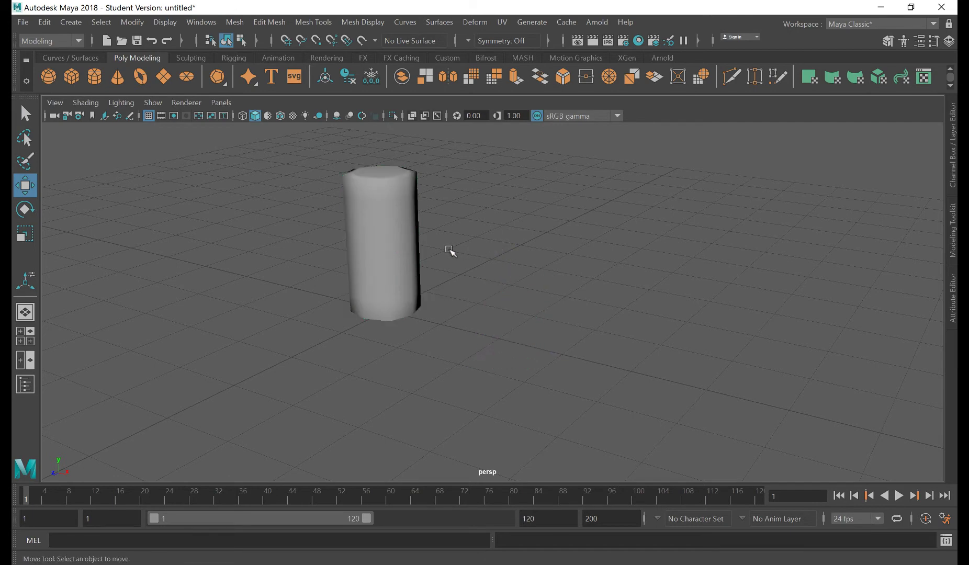
- Widen the smoothed tall box by scaling it to about 1.369 in Z and about 1.345 in X
click(412, 250)
mouse_move(385, 310)
alt+mouse_down()
mouse_move(422, 298)
mouse_move(391, 307)
alt+mouse_up()
alt+right_drag(391, 307, 529, 335)
key(f)
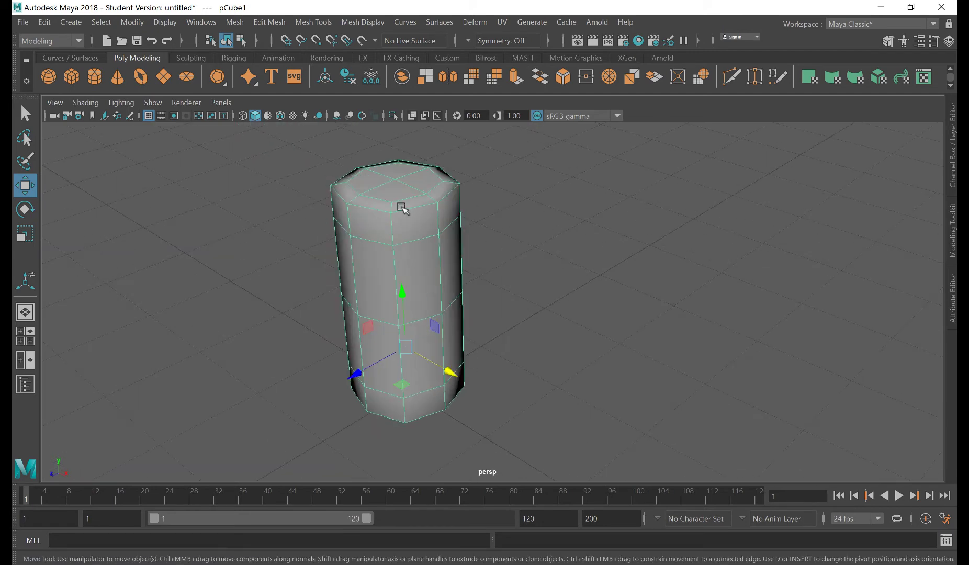
alt+drag(392, 280, 431, 343)
key(r)
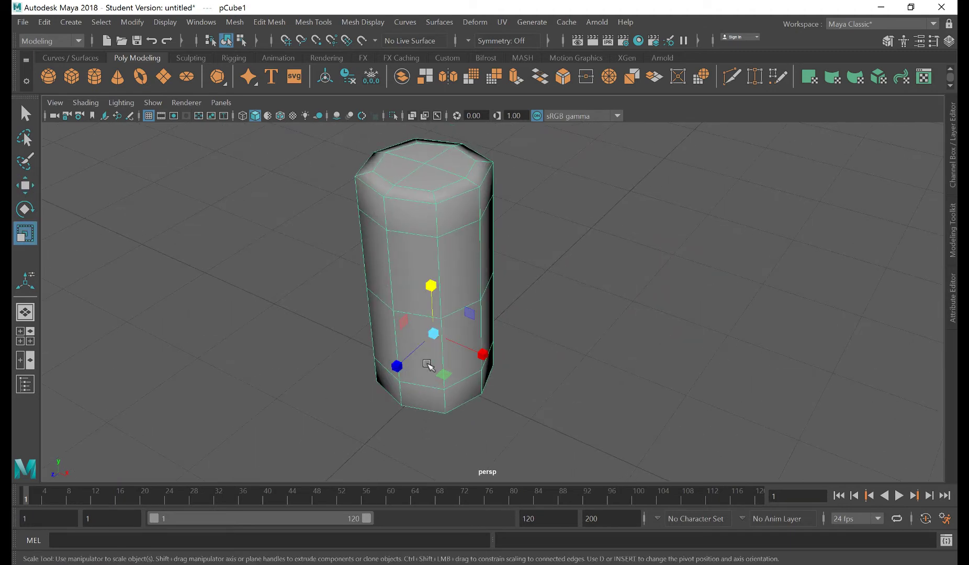
drag(397, 367, 383, 380)
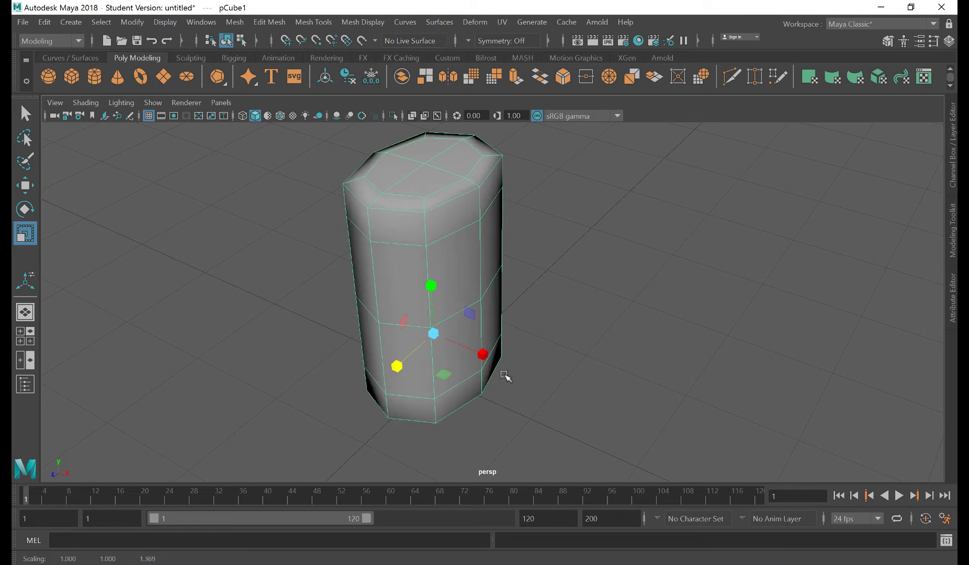
drag(482, 354, 458, 346)
key(w)
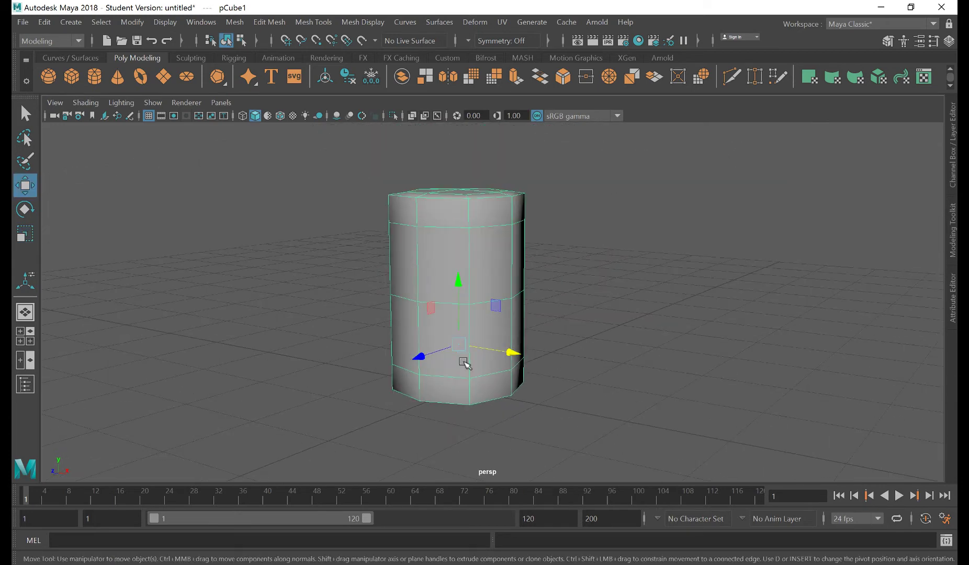
alt+drag(544, 328, 472, 249)
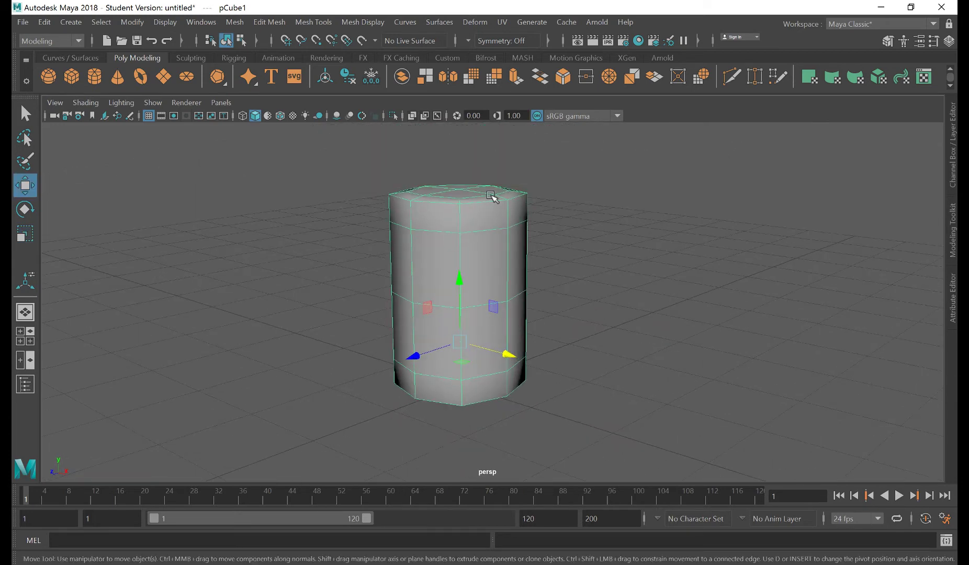
- Show the smoothed box's channel values and construction history, undoing and redoing its last X scale
click(953, 148)
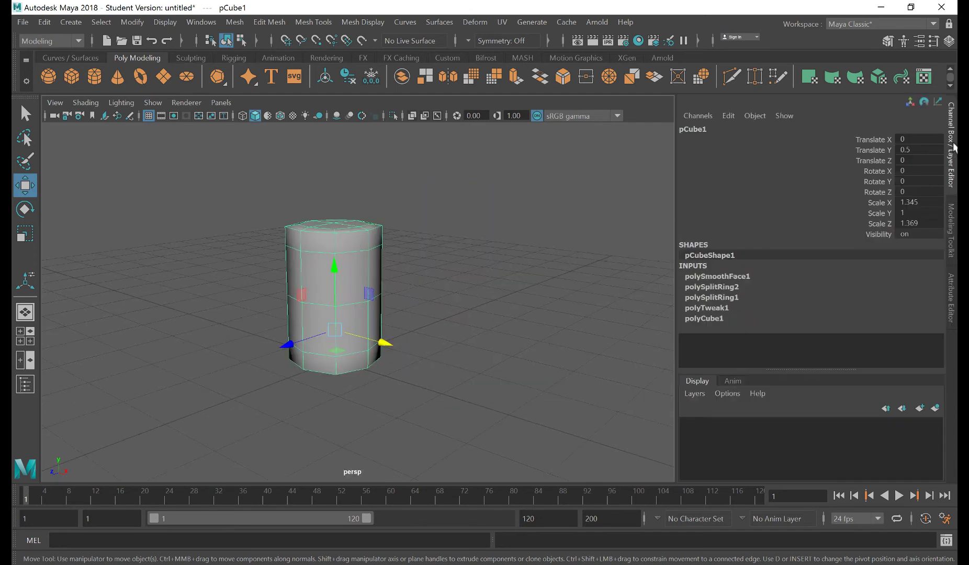
mouse_move(381, 251)
alt+mouse_down()
mouse_move(379, 259)
mouse_move(382, 251)
alt+mouse_up()
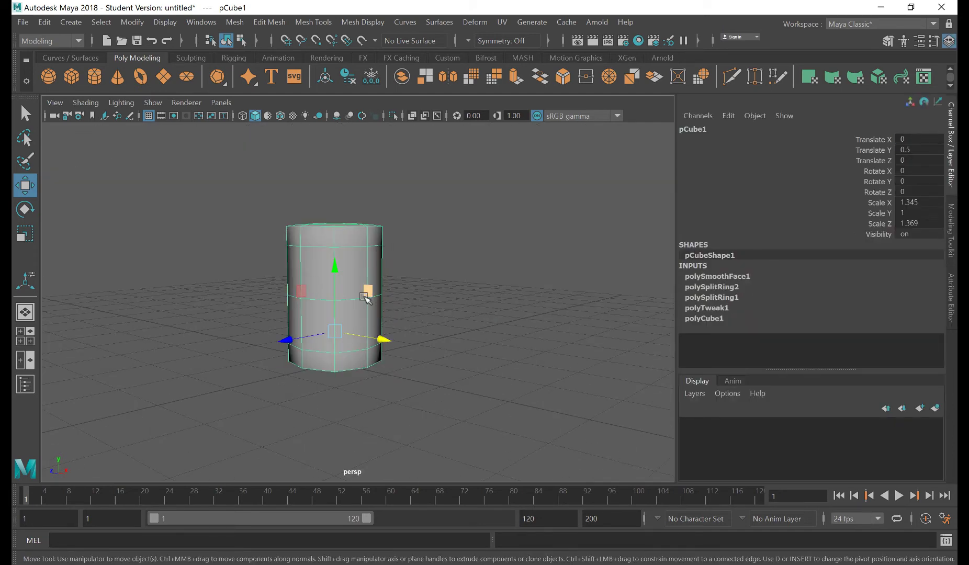
key(ctrl+z)
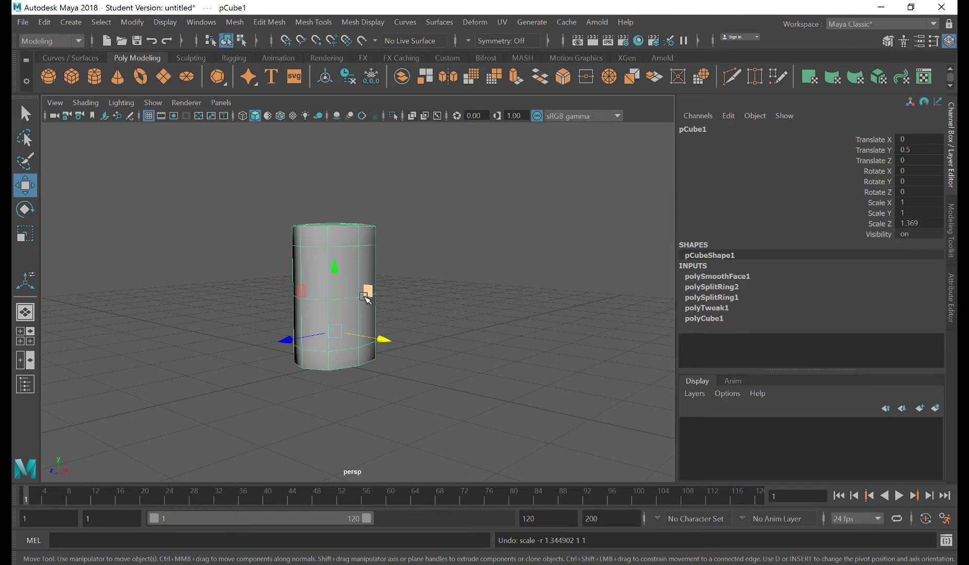
key(shift+z)
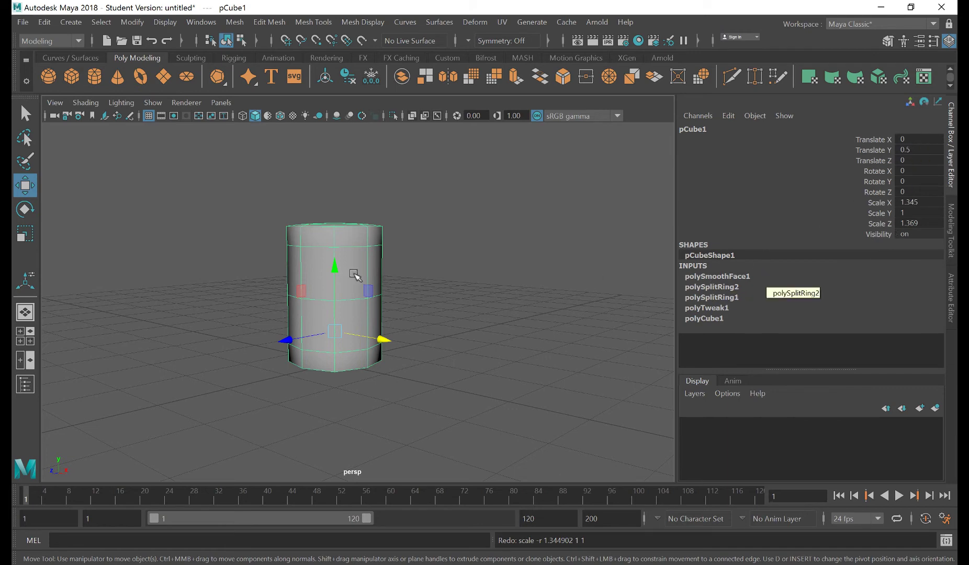
alt+drag(357, 274, 361, 260)
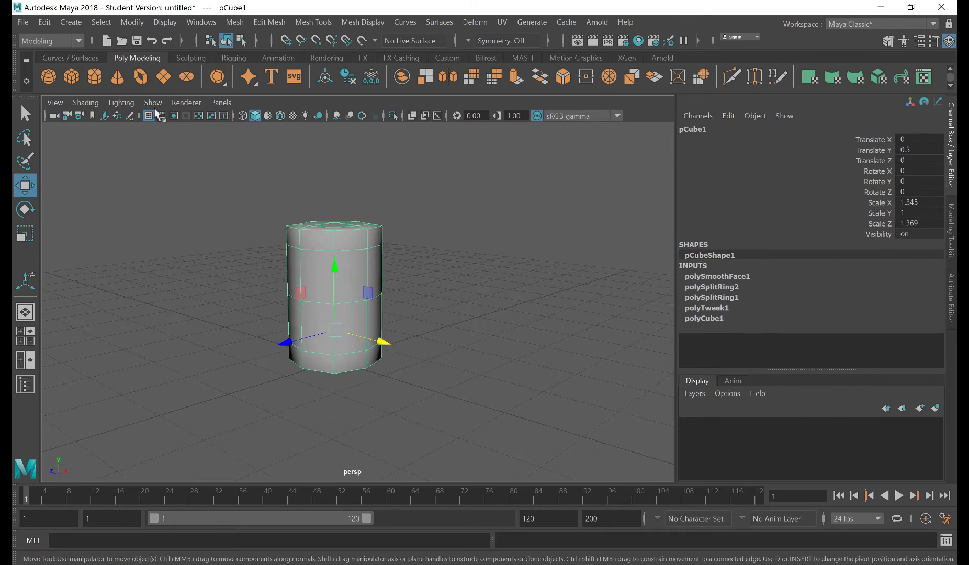
- Delete the smoothed box's construction history and freeze its transformations
click(44, 22)
mouse_move(107, 175)
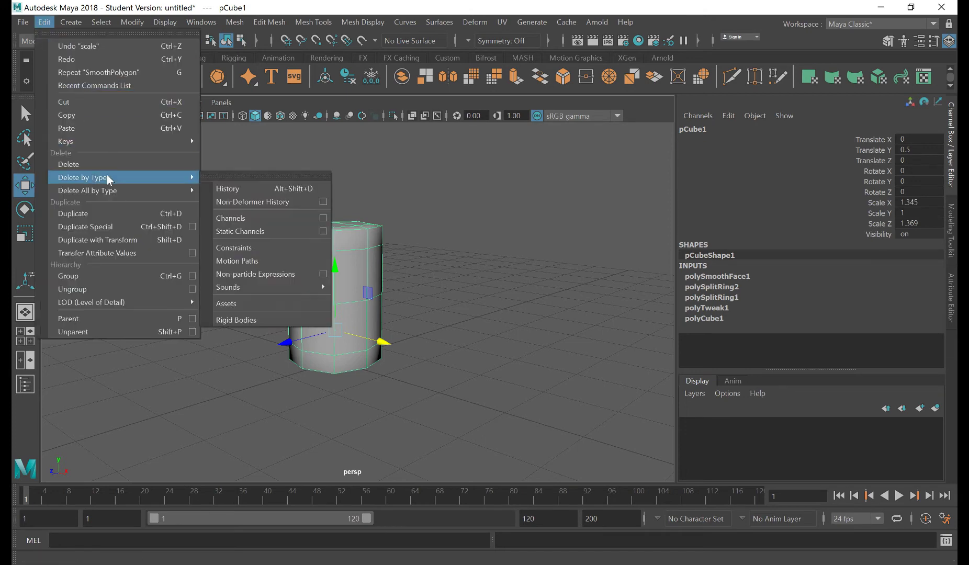
click(232, 188)
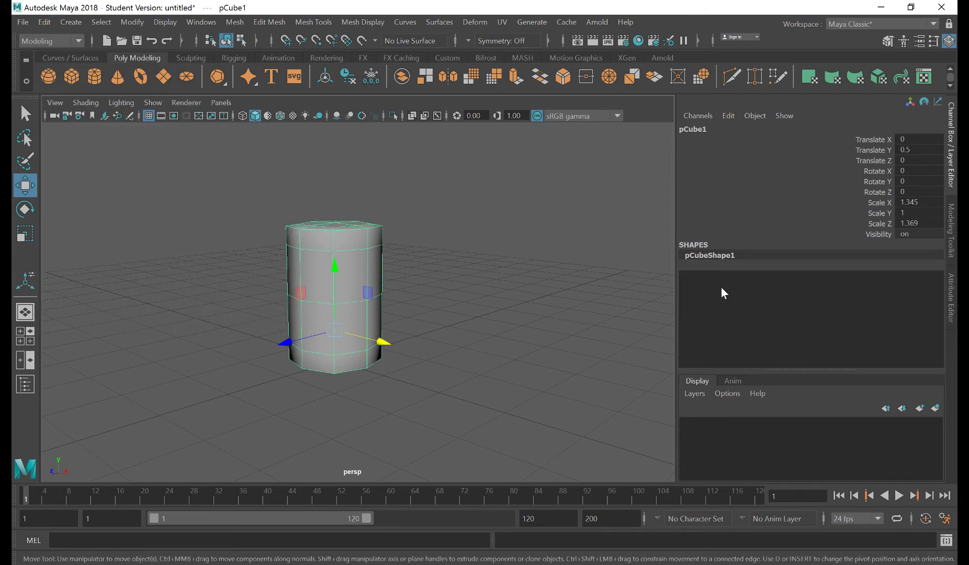
click(132, 23)
click(157, 83)
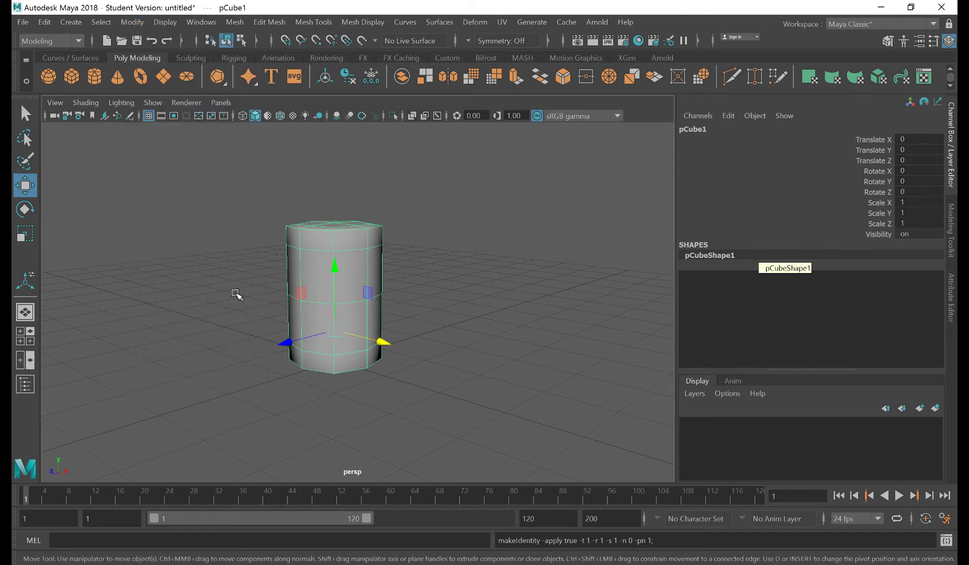
alt+drag(238, 294, 365, 301)
scroll(362, 295, up, 2)
alt+middle_drag(359, 290, 361, 353)
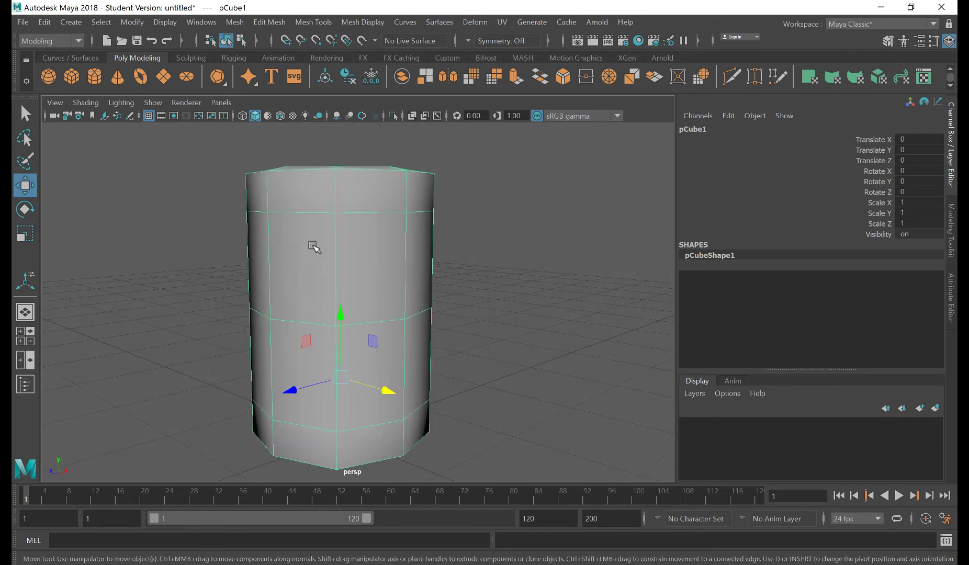
alt+drag(311, 209, 324, 202)
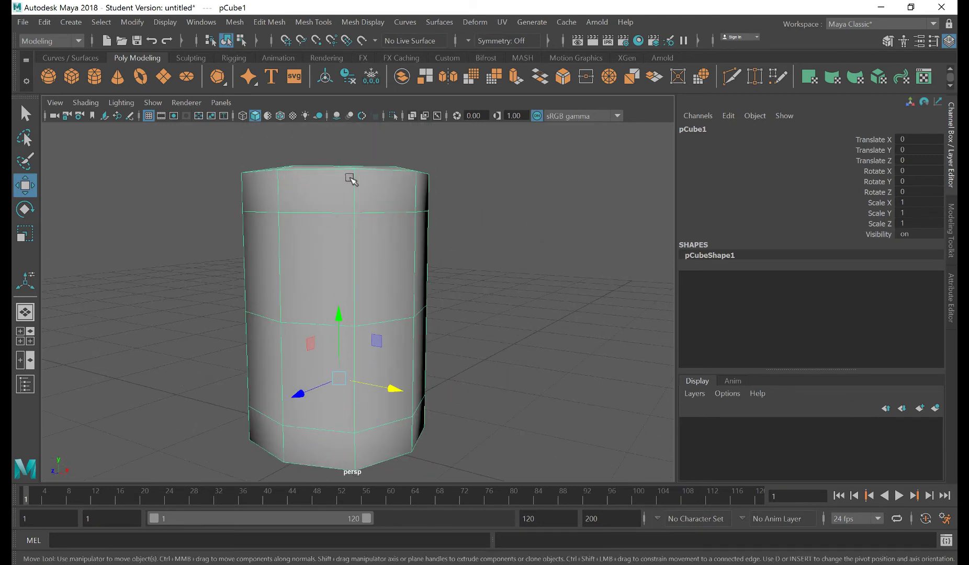
- Insert two closely spaced horizontal edge loops just below the top rim of the cylindrical body
alt+drag(390, 190, 307, 178)
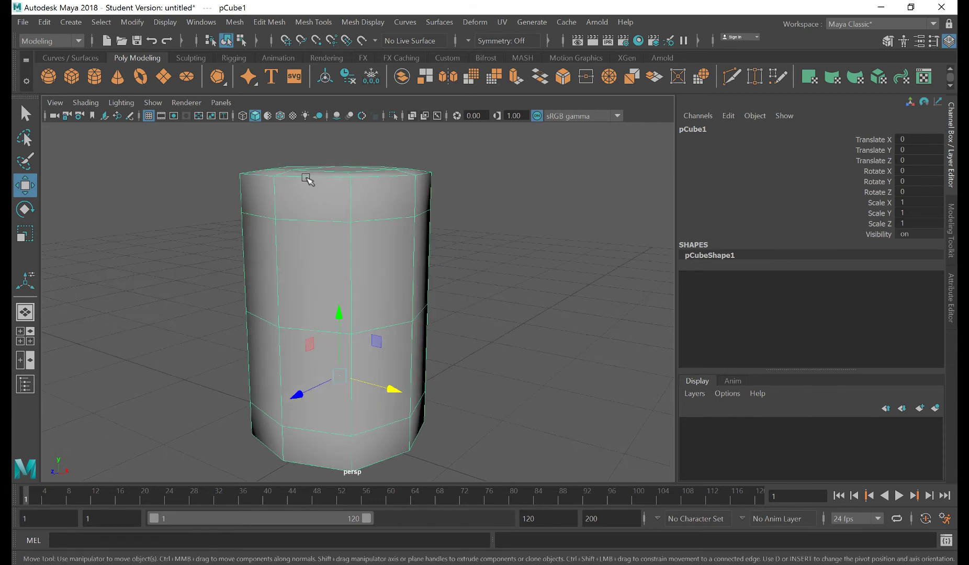
alt+middle_drag(280, 207, 280, 229)
alt+right_drag(280, 229, 357, 225)
alt+drag(268, 419, 297, 413)
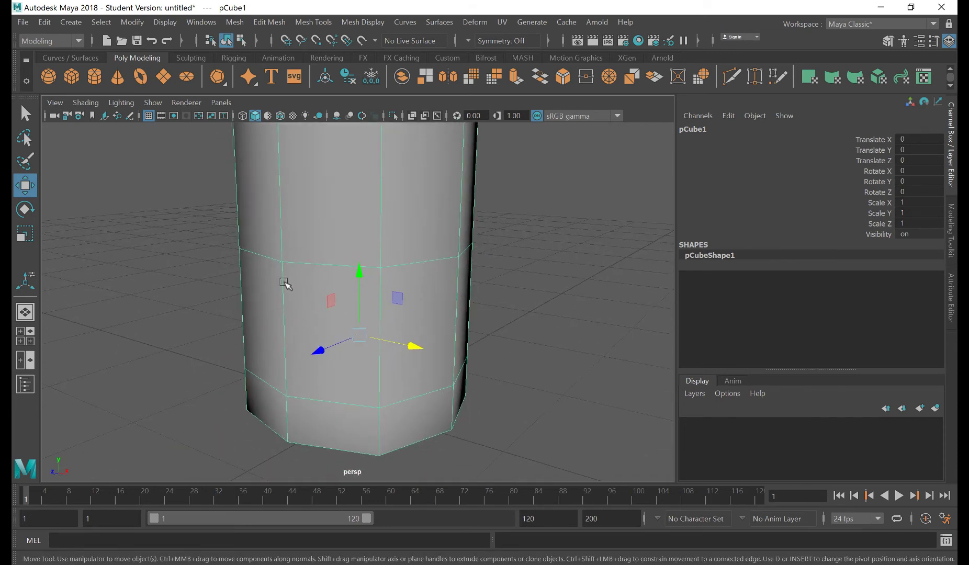
alt+drag(284, 282, 302, 418)
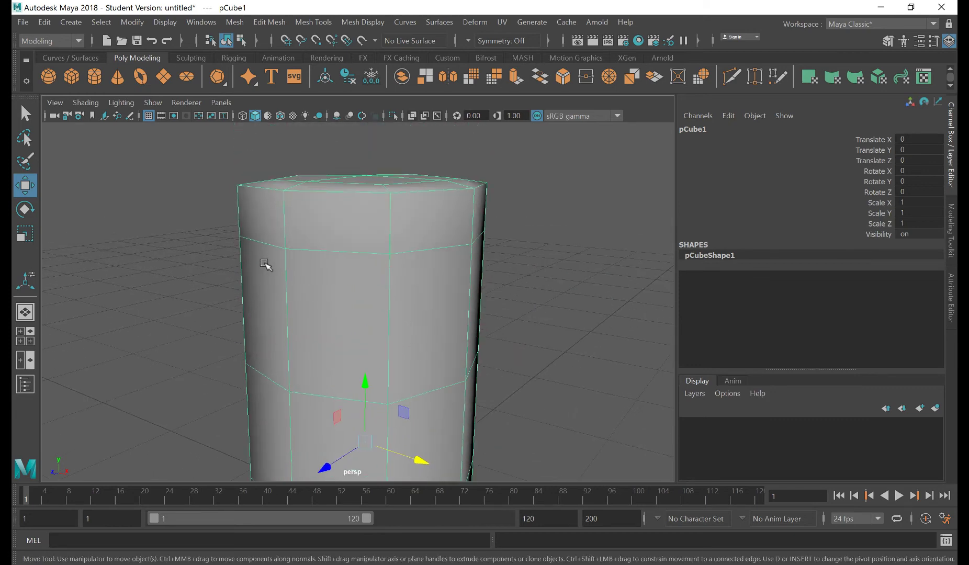
click(264, 23)
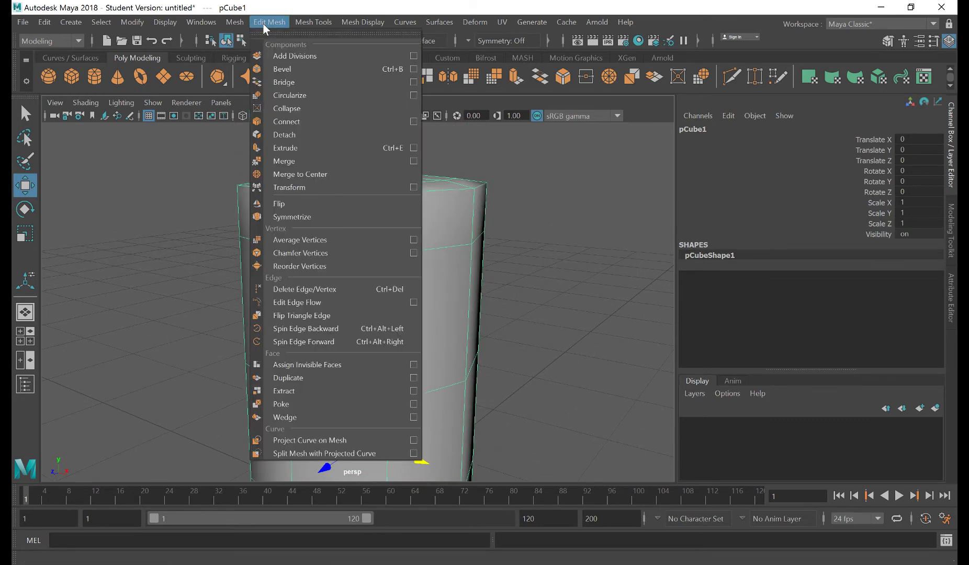
mouse_move(312, 23)
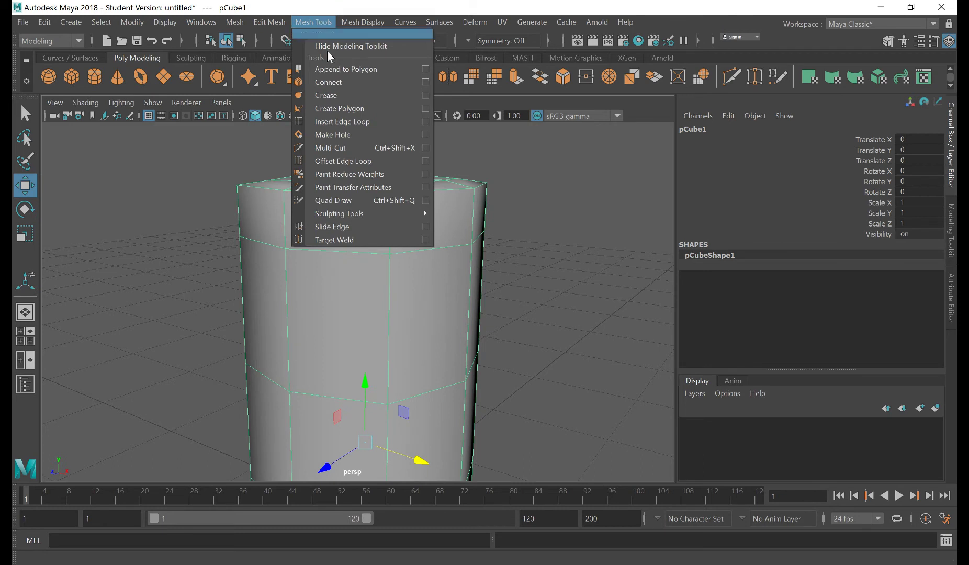
click(342, 121)
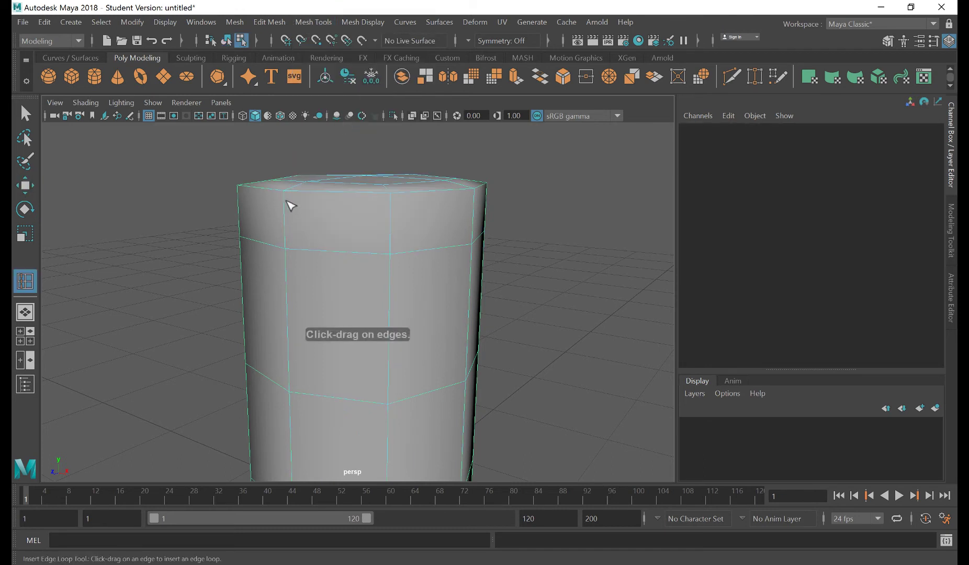
drag(290, 205, 286, 203)
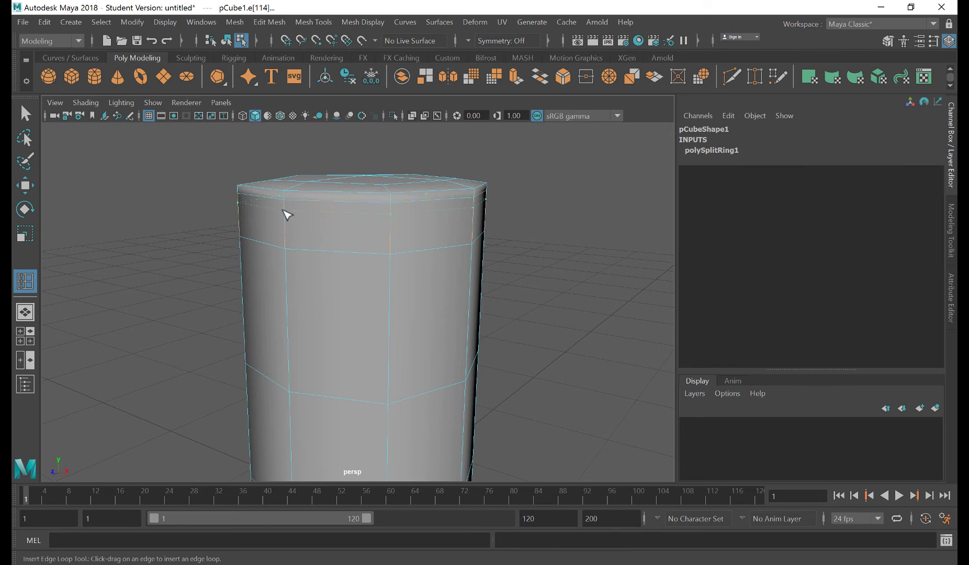
click(287, 214)
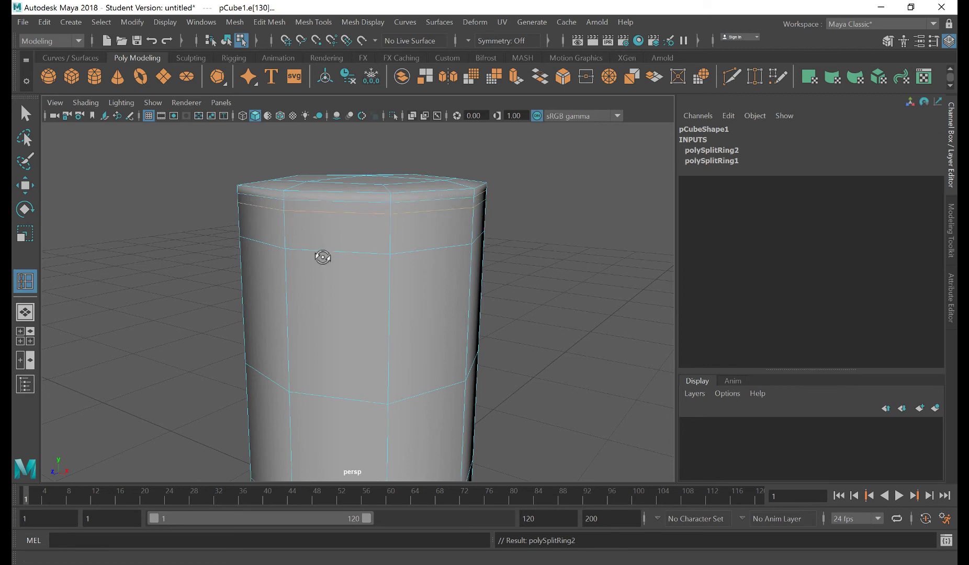
- Scale the upper of the two new edge loops outward by about 1.06 to form a protruding lip around the top
mouse_move(320, 255)
alt+mouse_down()
mouse_move(298, 261)
mouse_move(318, 255)
alt+mouse_up()
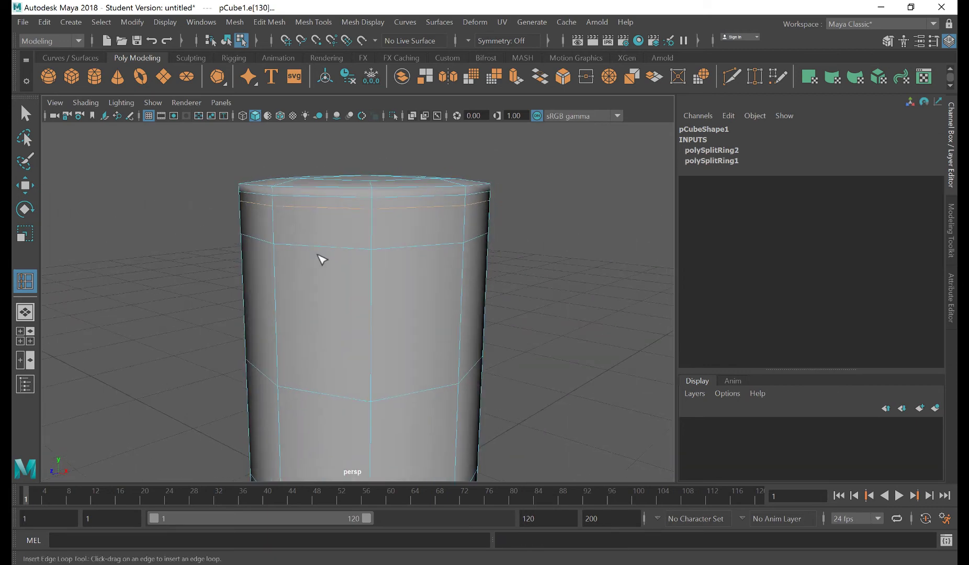
click(25, 210)
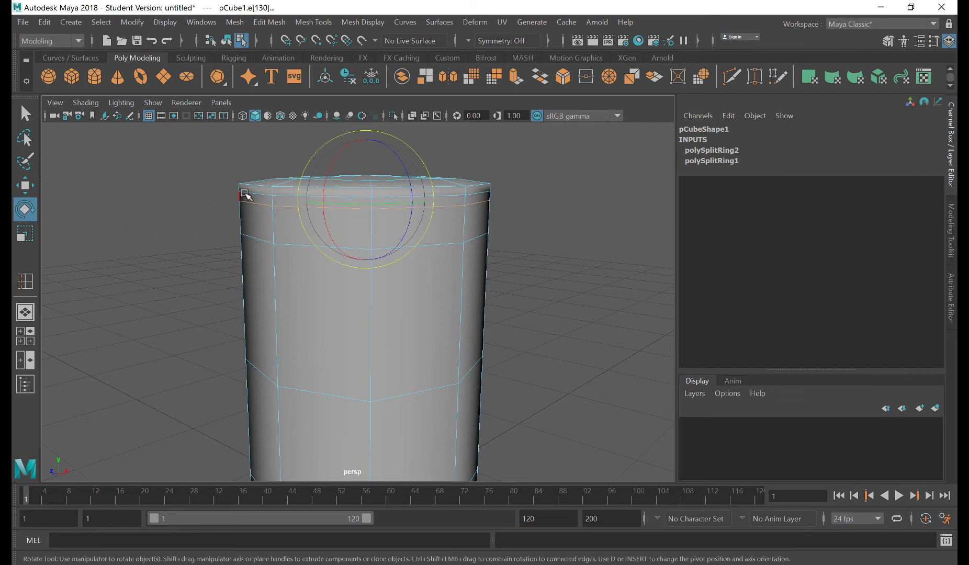
click(30, 233)
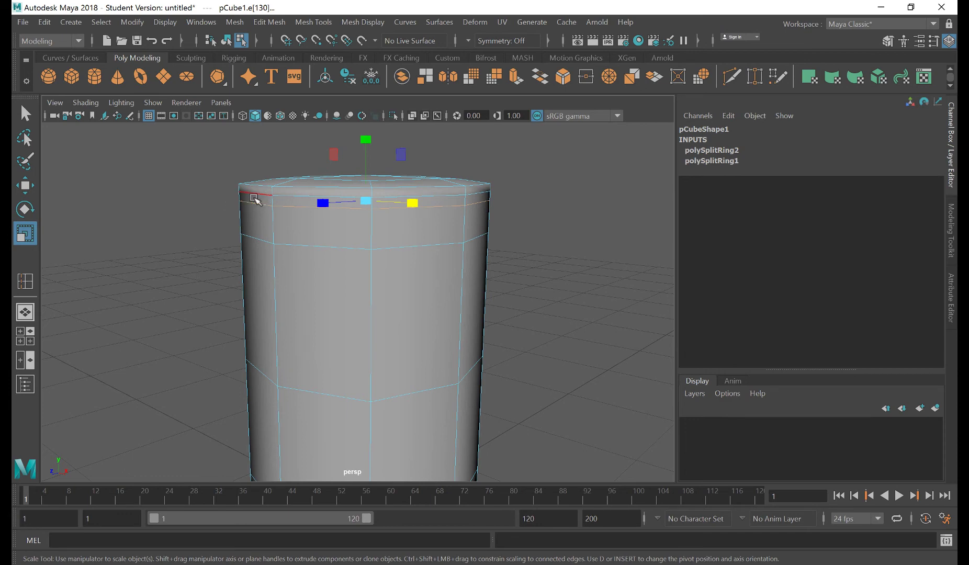
alt+right_drag(160, 201, 259, 225)
alt+middle_drag(258, 226, 277, 248)
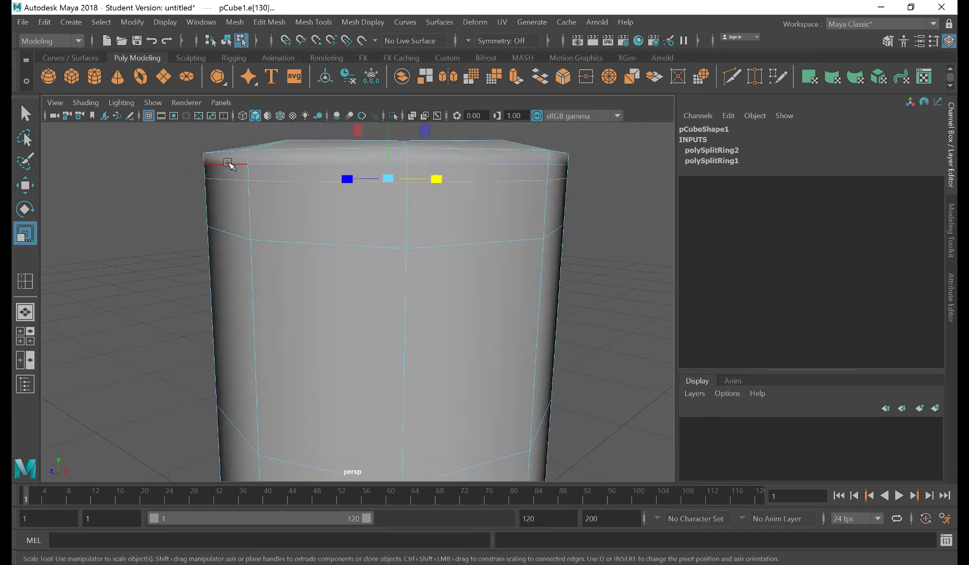
alt+drag(491, 229, 456, 267)
alt+right_drag(456, 266, 426, 267)
key(4)
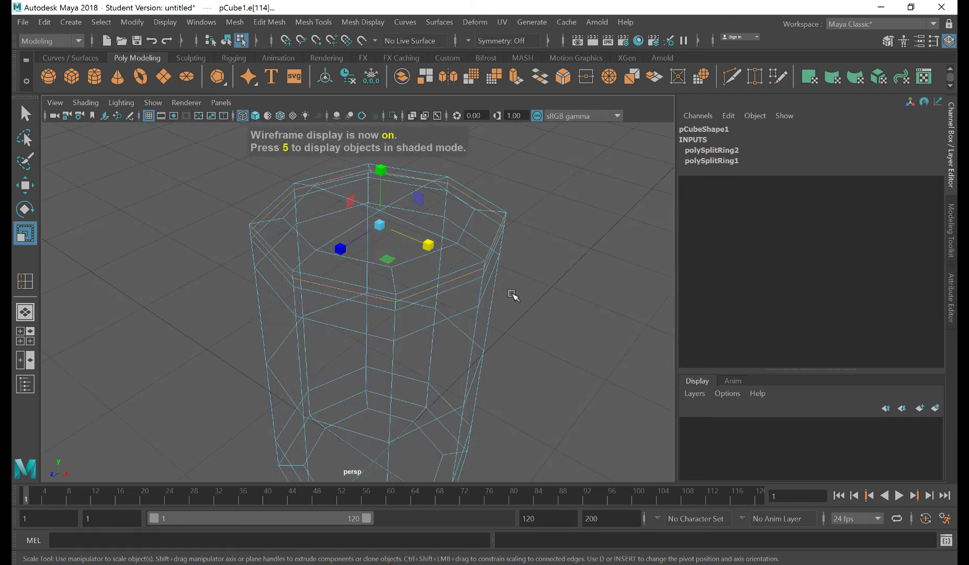
alt+drag(517, 305, 442, 297)
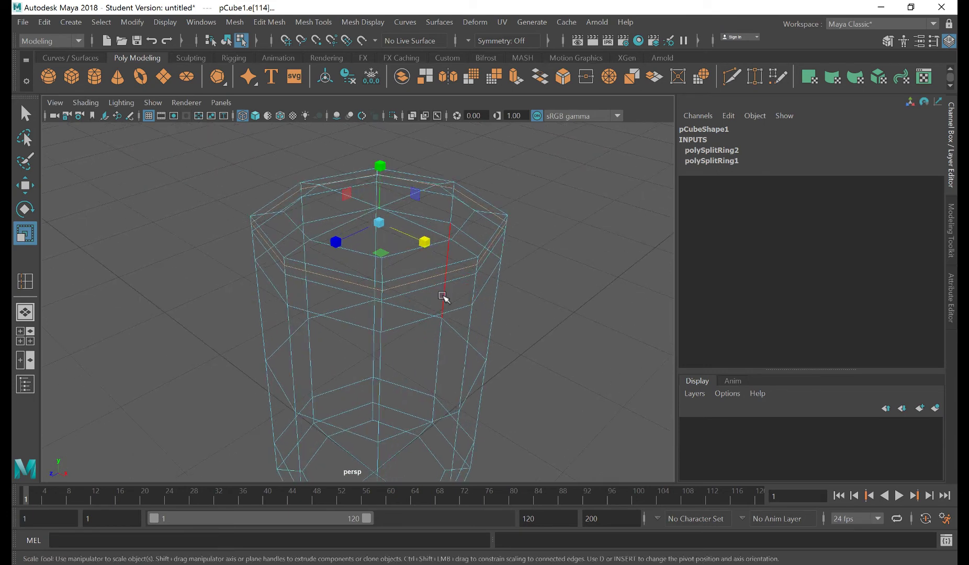
key(5)
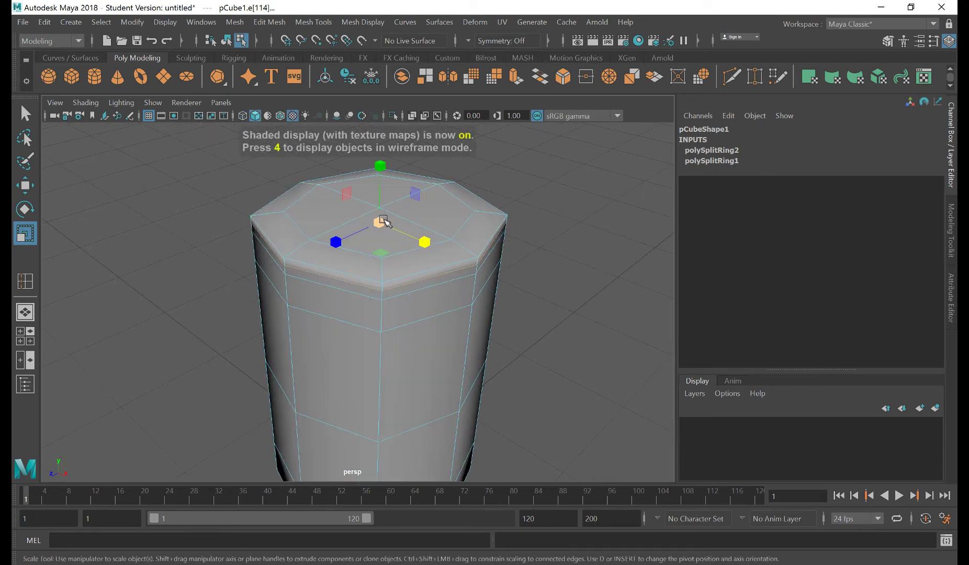
drag(380, 224, 394, 233)
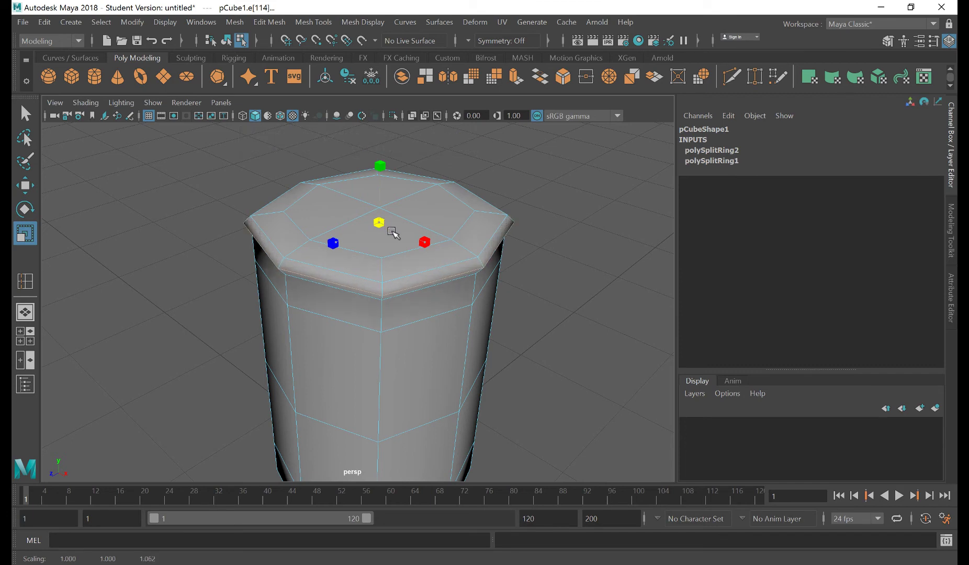
alt+drag(396, 320, 378, 294)
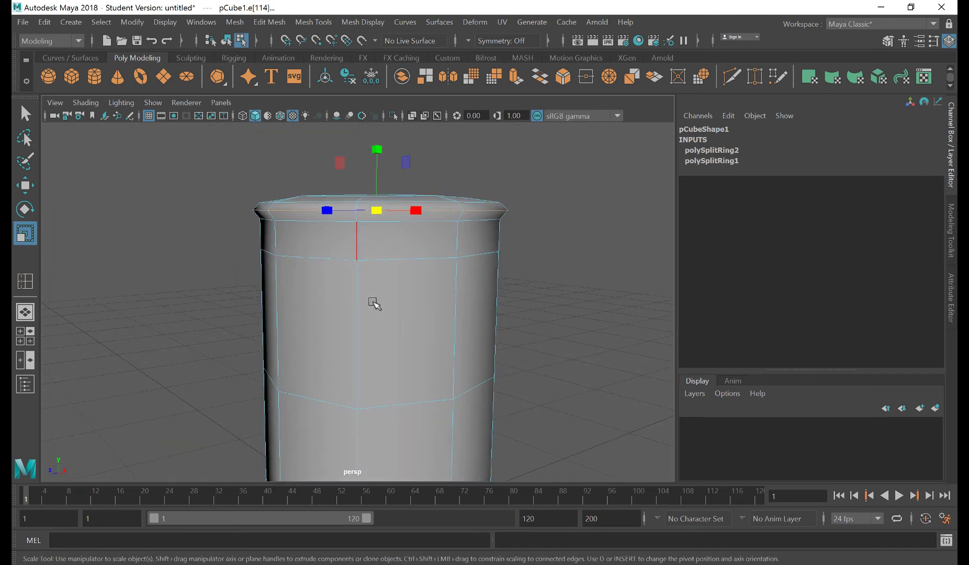
- Harden the edge loop directly beneath the top lip and return to object selection
scroll(331, 257, up, 3)
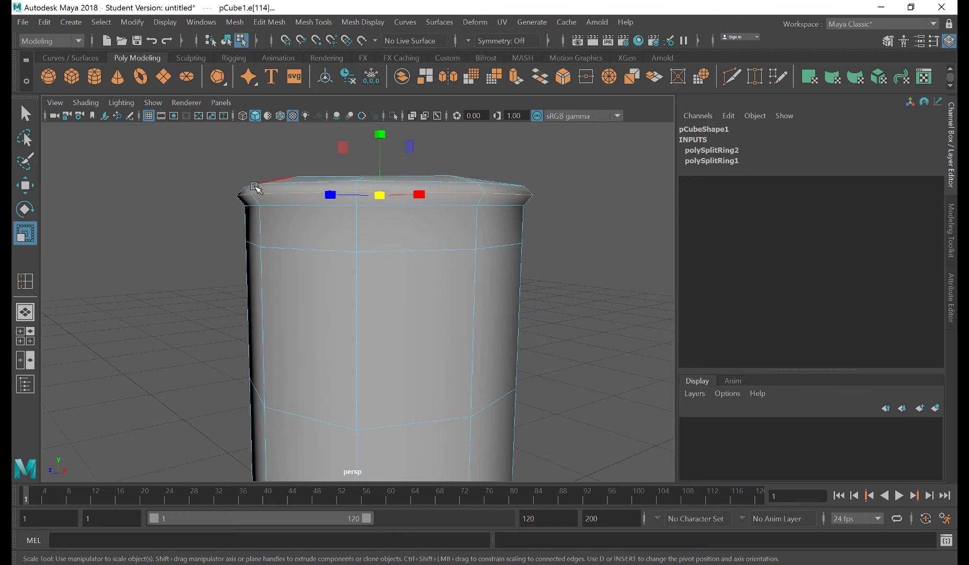
double_click(293, 207)
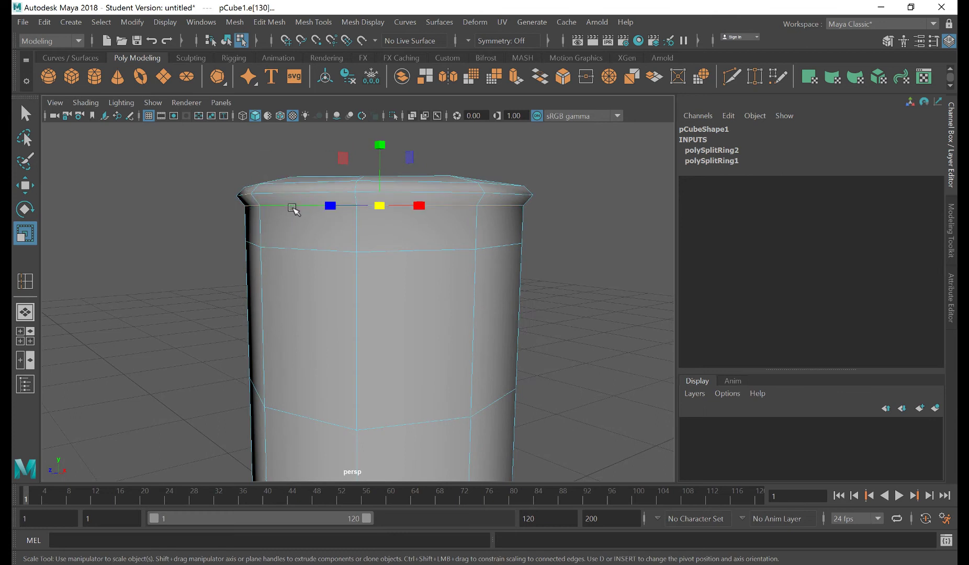
shift+right_click(565, 190)
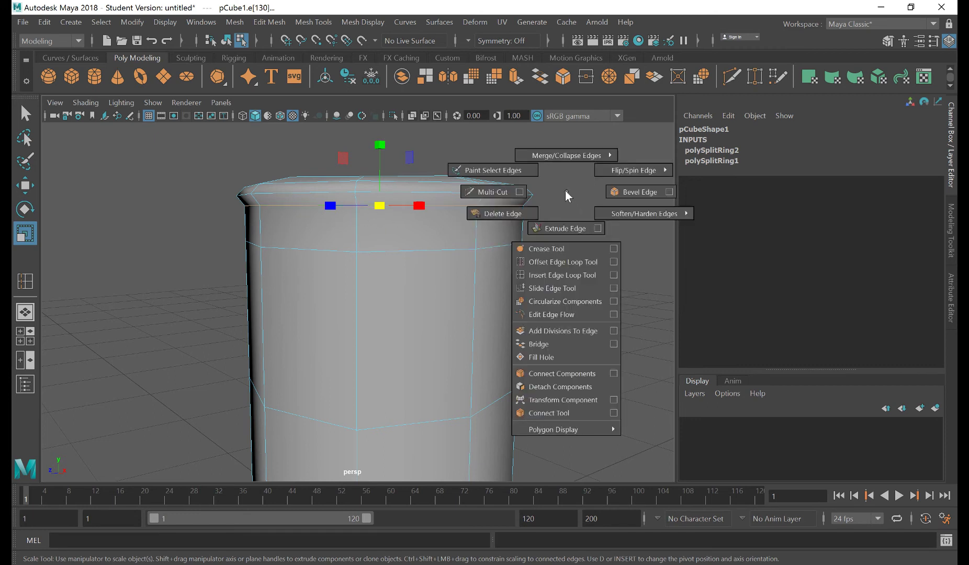
shift+right_drag(578, 200, 674, 233)
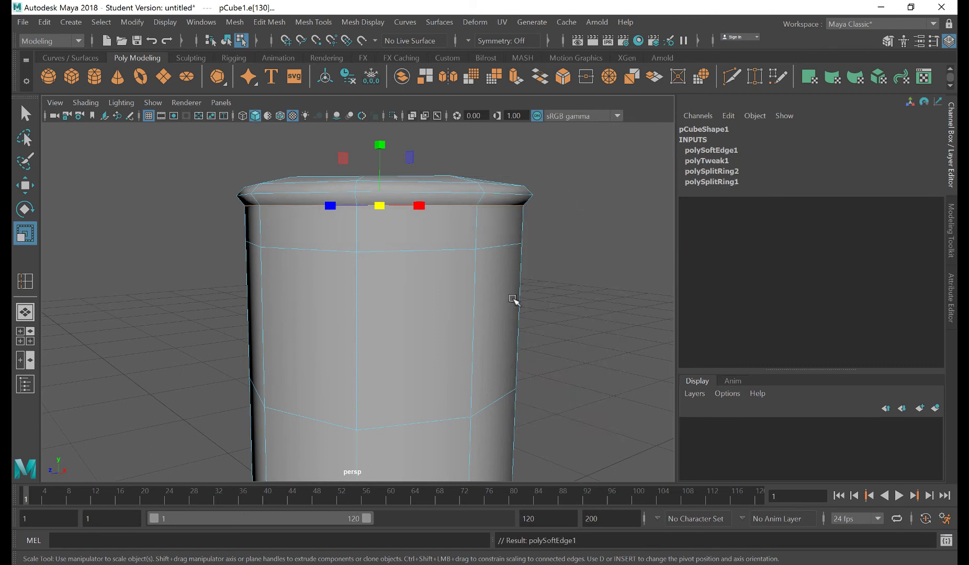
alt+drag(513, 300, 465, 290)
right_drag(449, 212, 511, 192)
scroll(434, 335, down, 2)
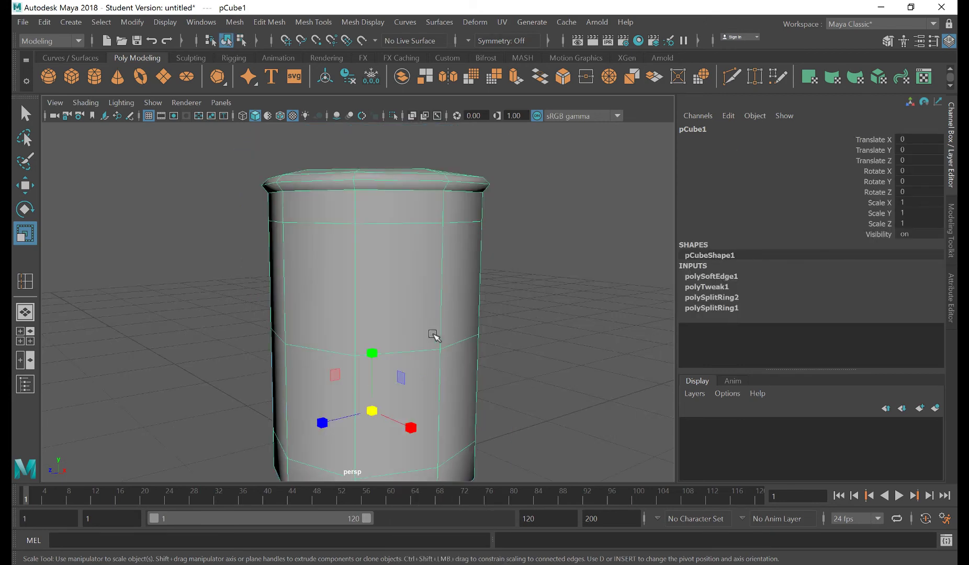
- Insert two closely spaced horizontal edge loops just above the bottom edge of the cylindrical body
alt+middle_drag(434, 335, 439, 227)
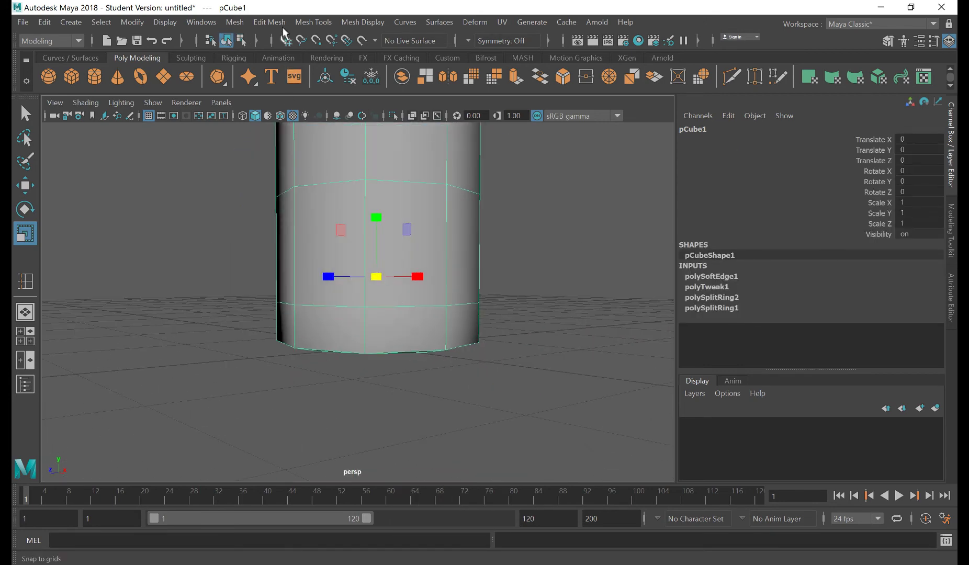
click(310, 21)
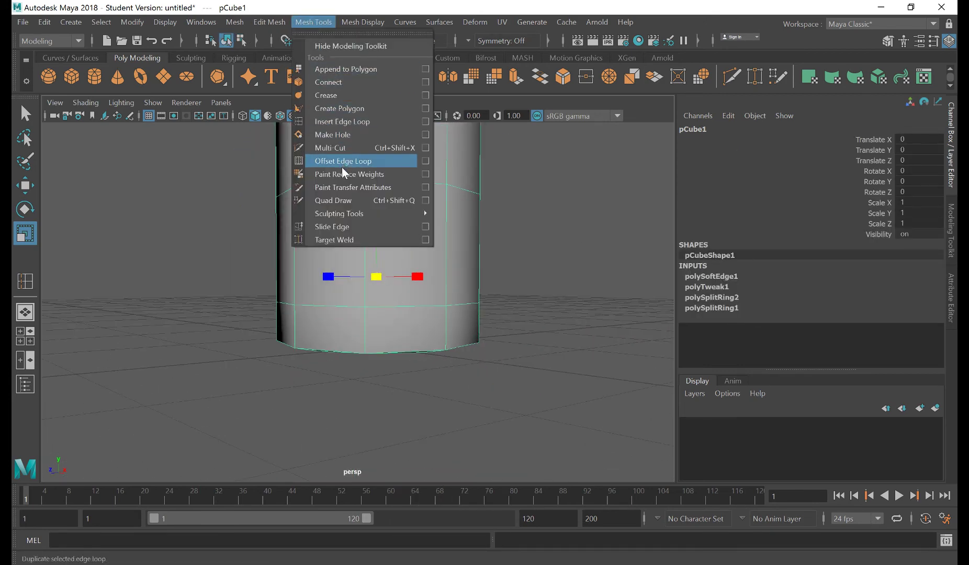
click(346, 121)
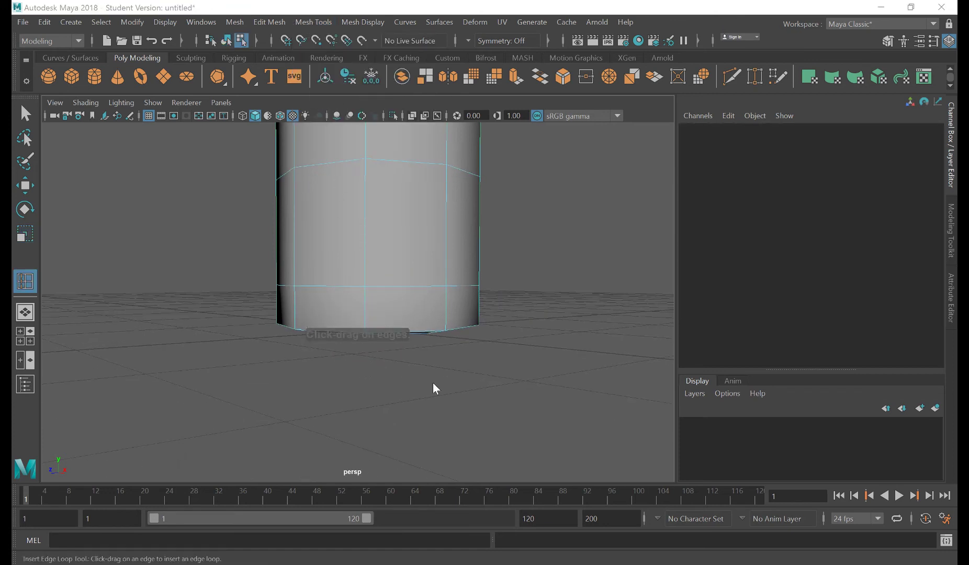
scroll(258, 320, up, 5)
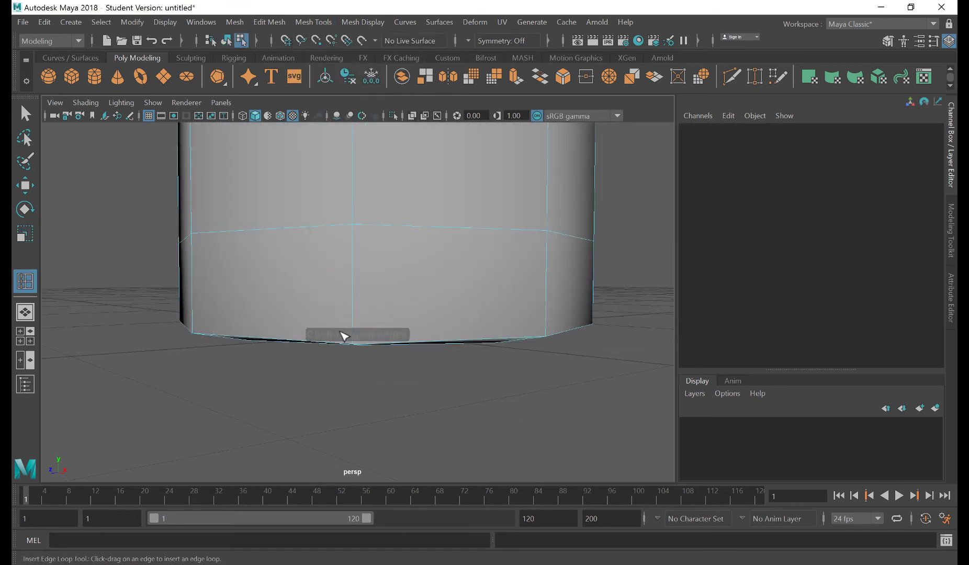
click(355, 314)
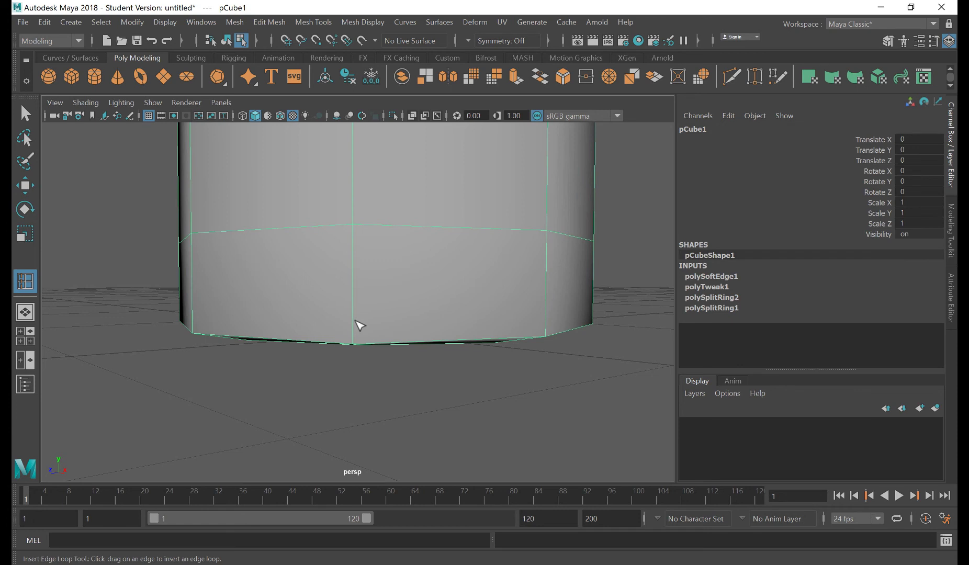
drag(353, 323, 356, 319)
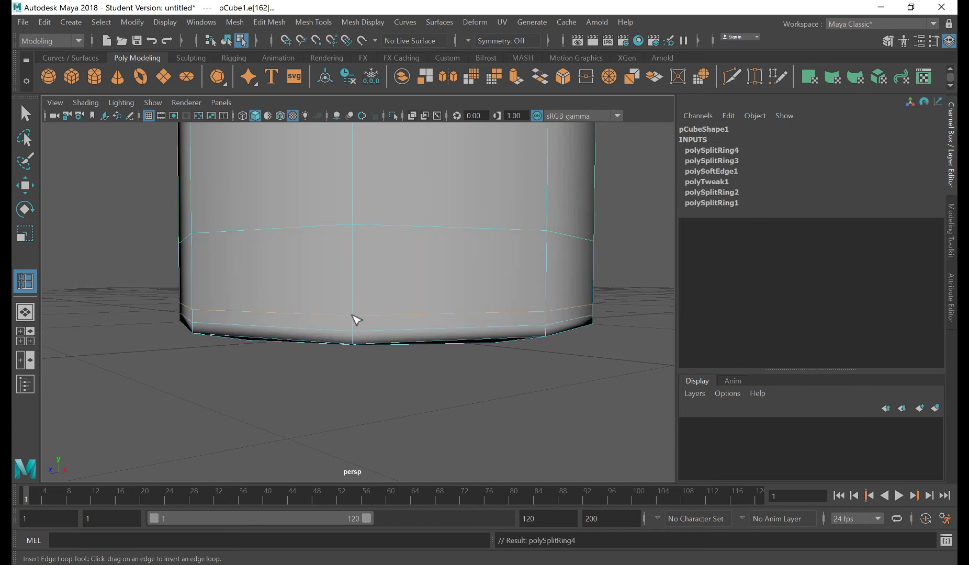
- Scale the lower of the two bottom edge loops outward to form a protruding lip around the base
key(r)
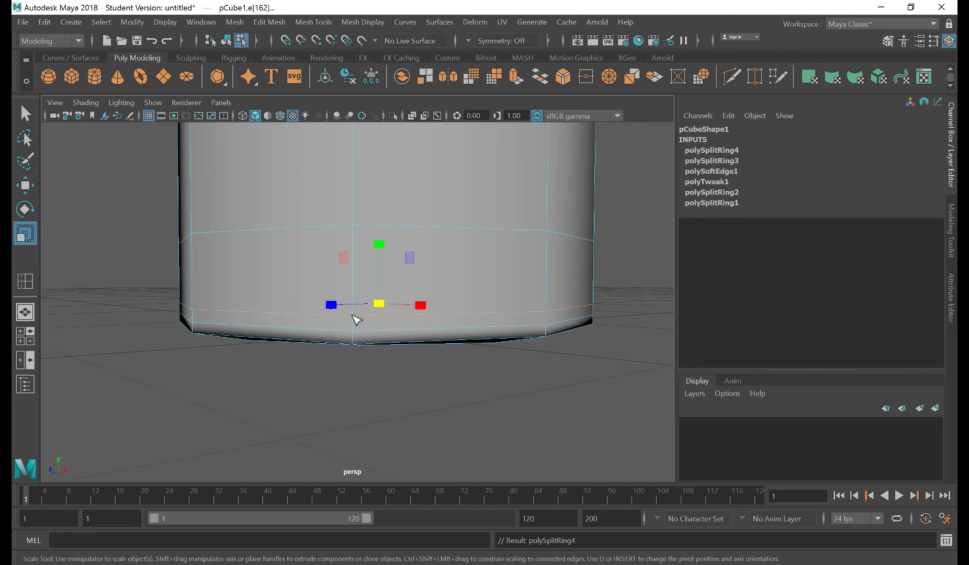
double_click(276, 327)
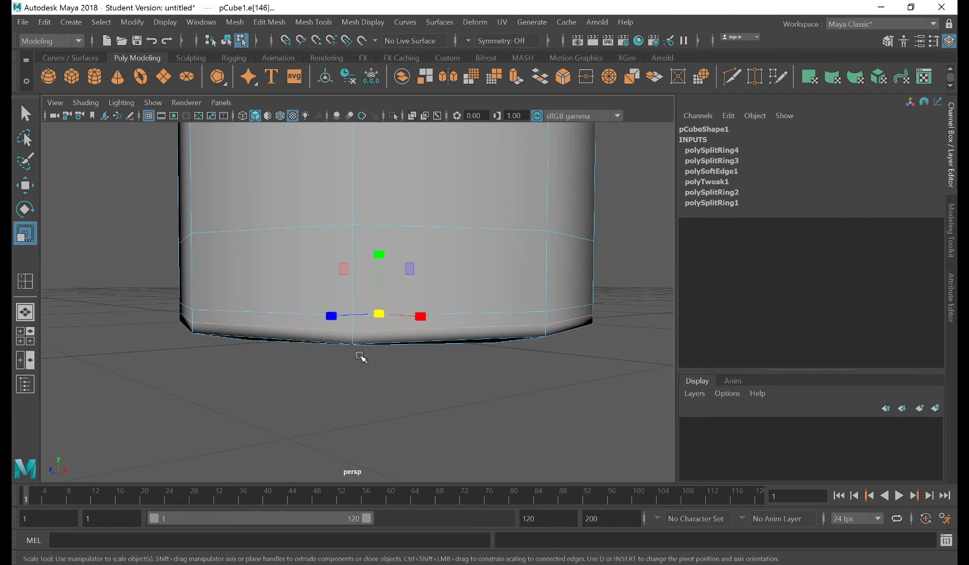
key(4)
alt+drag(452, 384, 444, 402)
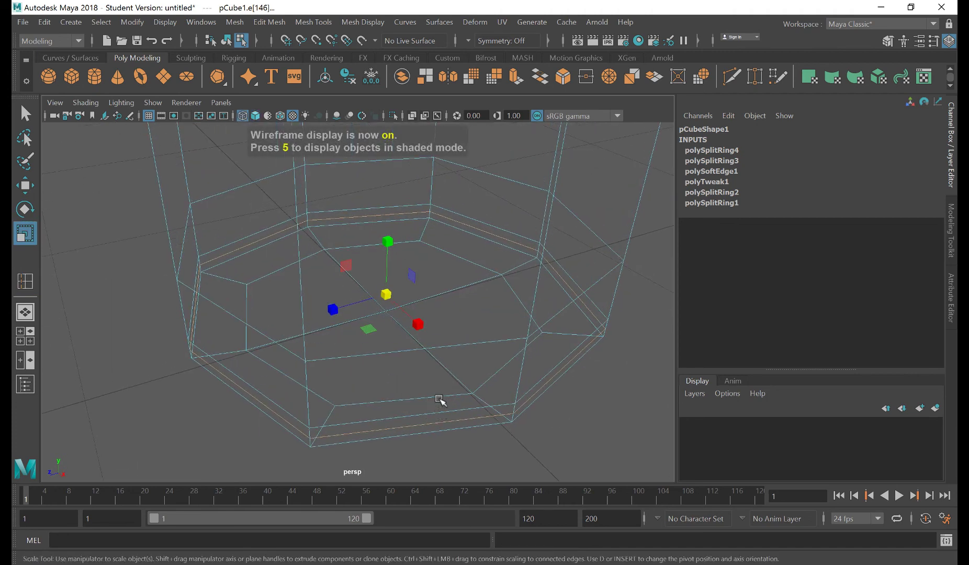
drag(387, 296, 406, 314)
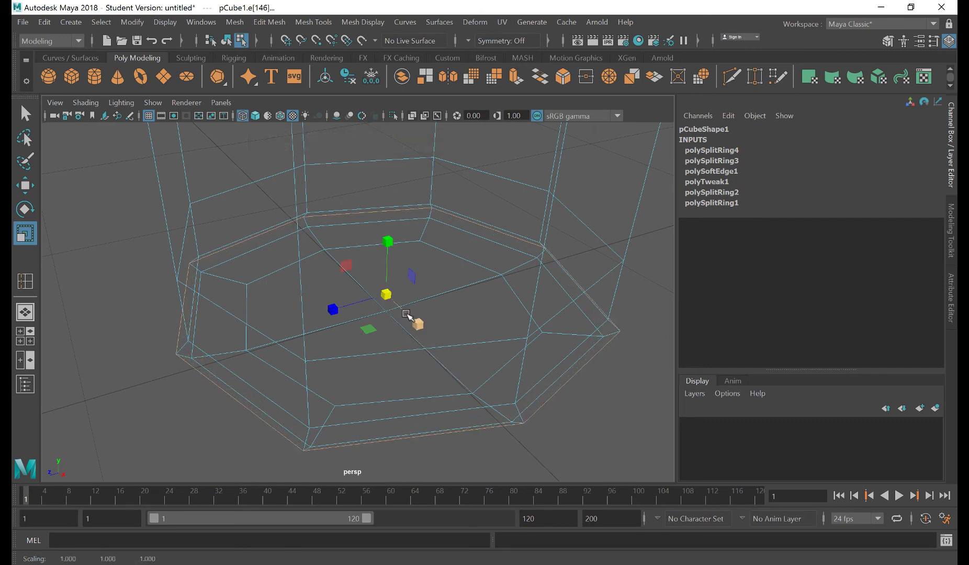
key(6)
mouse_move(249, 353)
alt+mouse_down()
mouse_move(255, 329)
mouse_move(238, 332)
mouse_move(233, 305)
mouse_move(212, 370)
mouse_move(130, 351)
alt+mouse_up()
- Harden the edge loop directly above the base lip
click(25, 113)
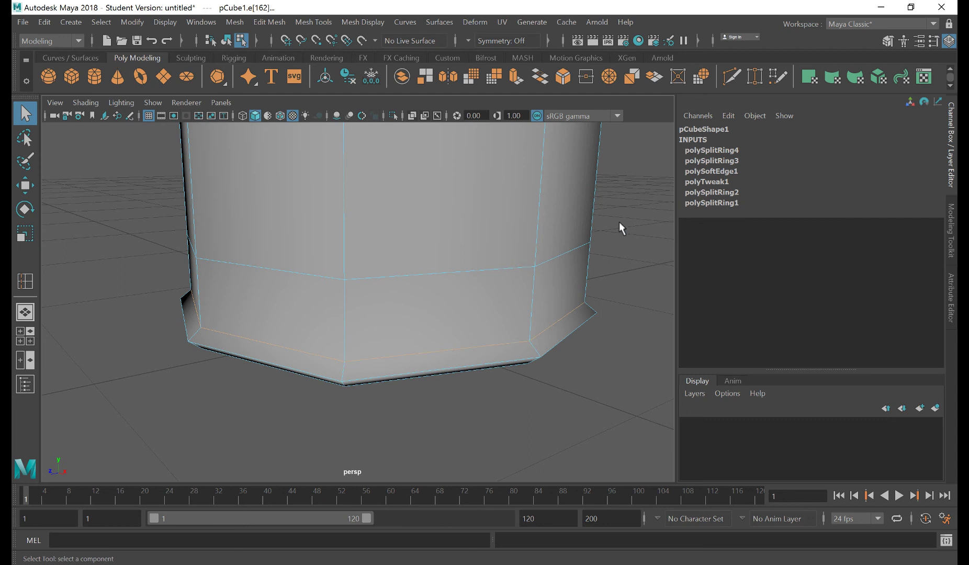
shift+right_drag(619, 221, 729, 268)
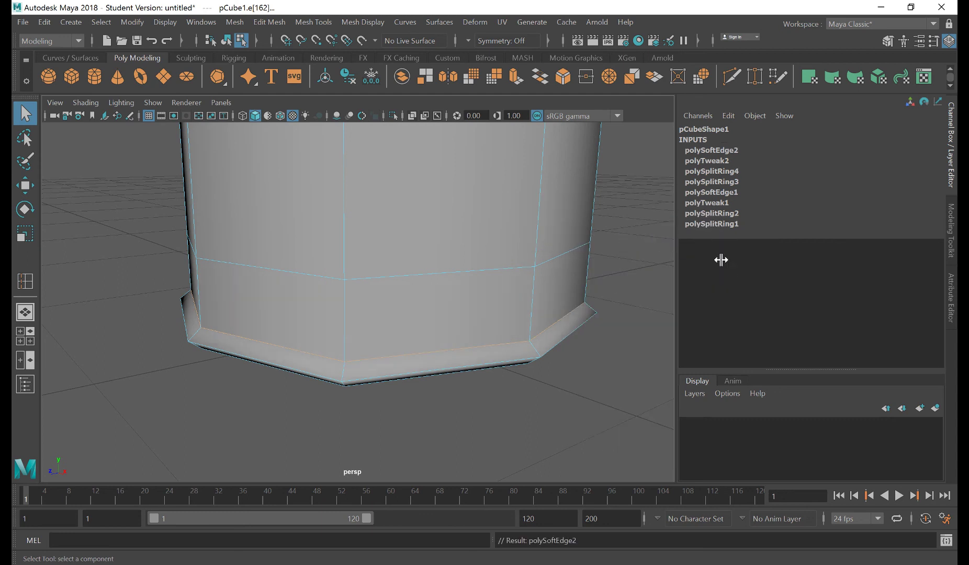
- Apply Harden Edge again to the selected edge loop above the base lip and return to object selection
click(313, 22)
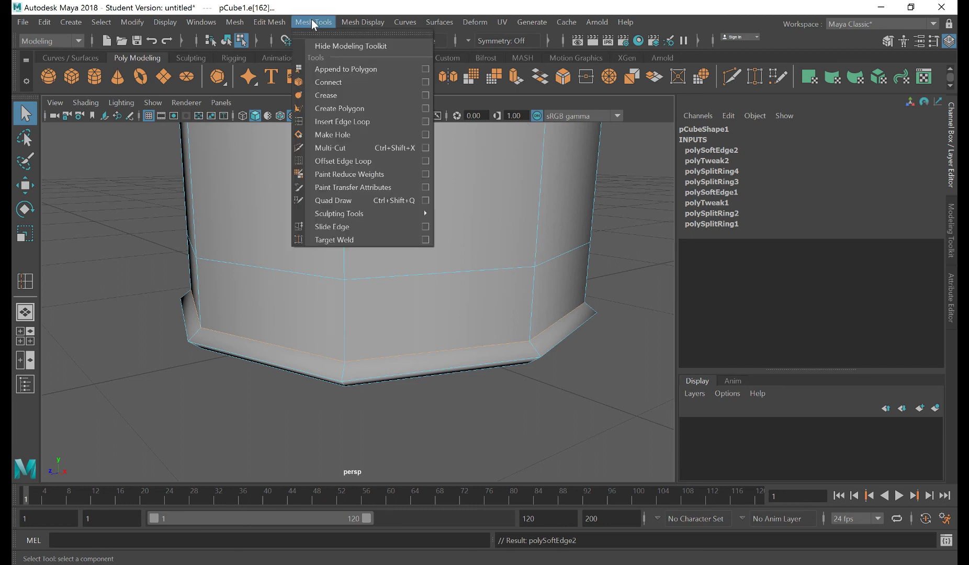
mouse_move(371, 22)
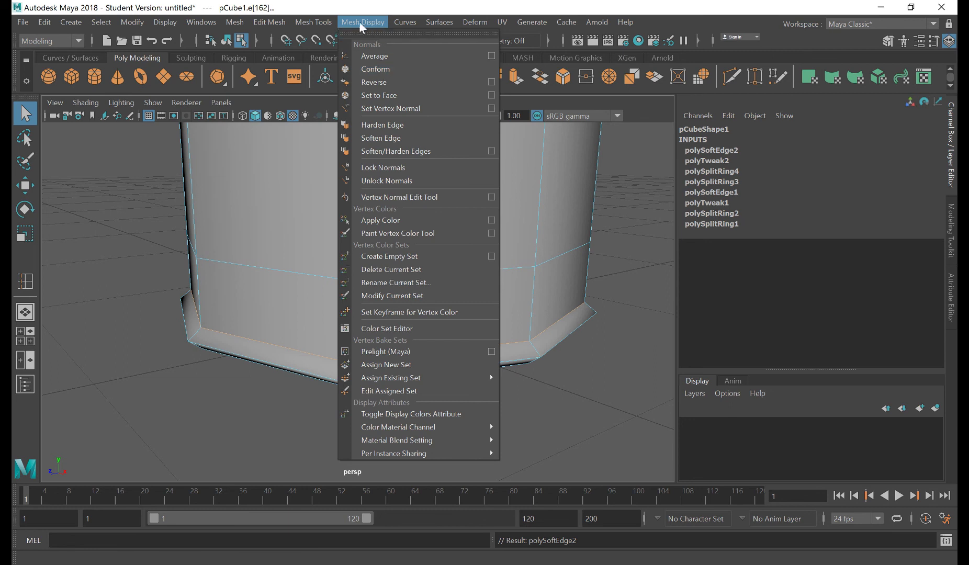
click(373, 124)
alt+drag(353, 289, 293, 274)
right_drag(340, 220, 403, 204)
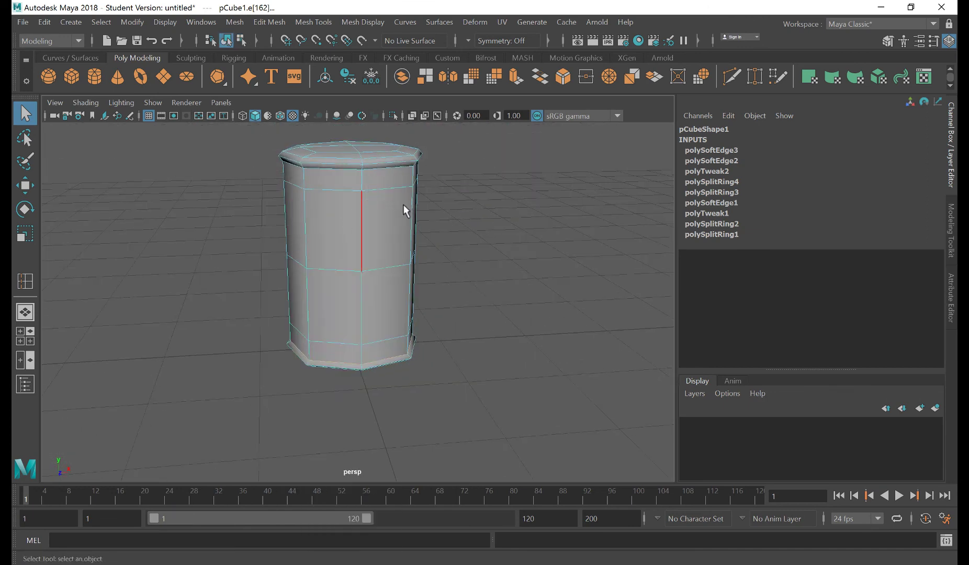
- Delete the construction history of the cylindrical body
key(w)
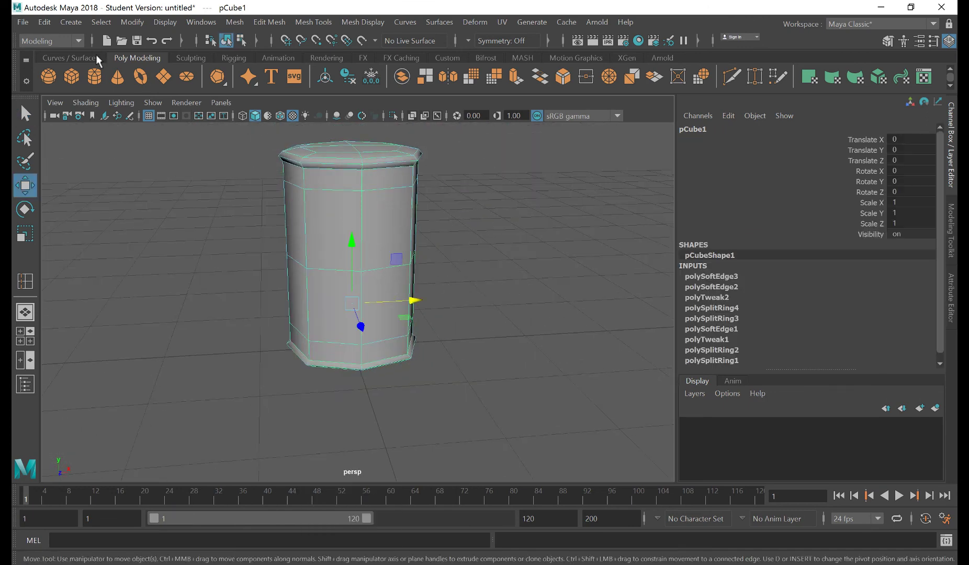
click(44, 22)
mouse_move(105, 178)
click(250, 184)
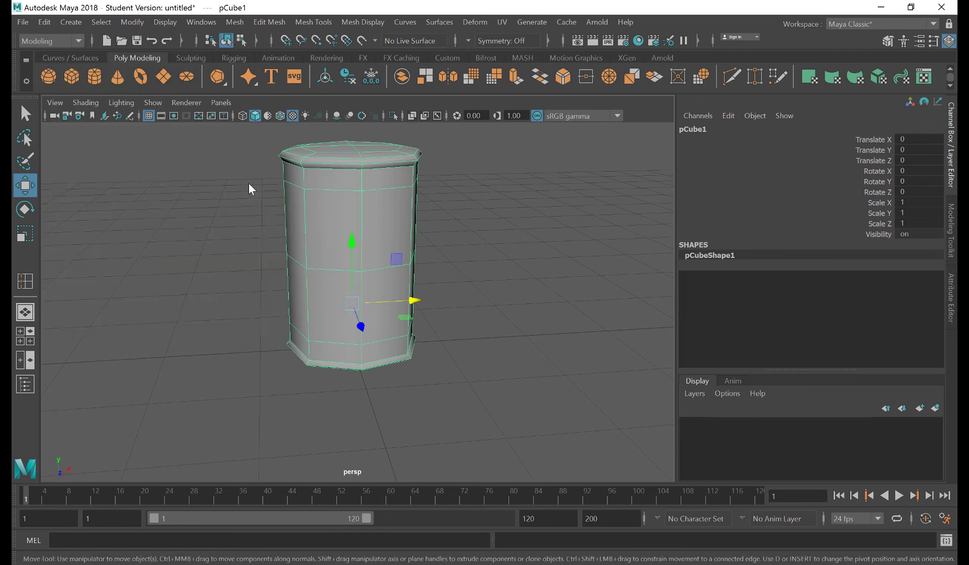
alt+drag(482, 247, 423, 261)
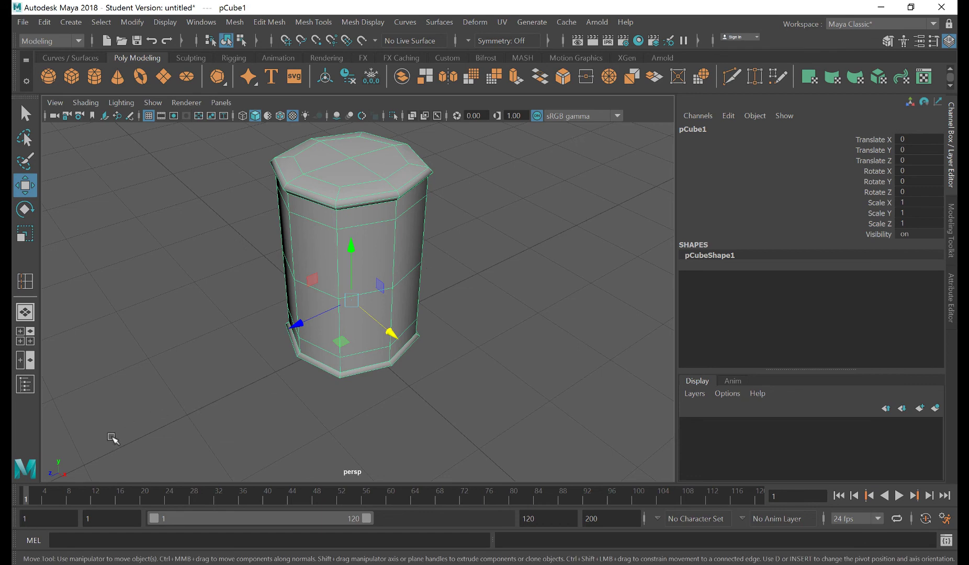
alt+drag(310, 330, 341, 335)
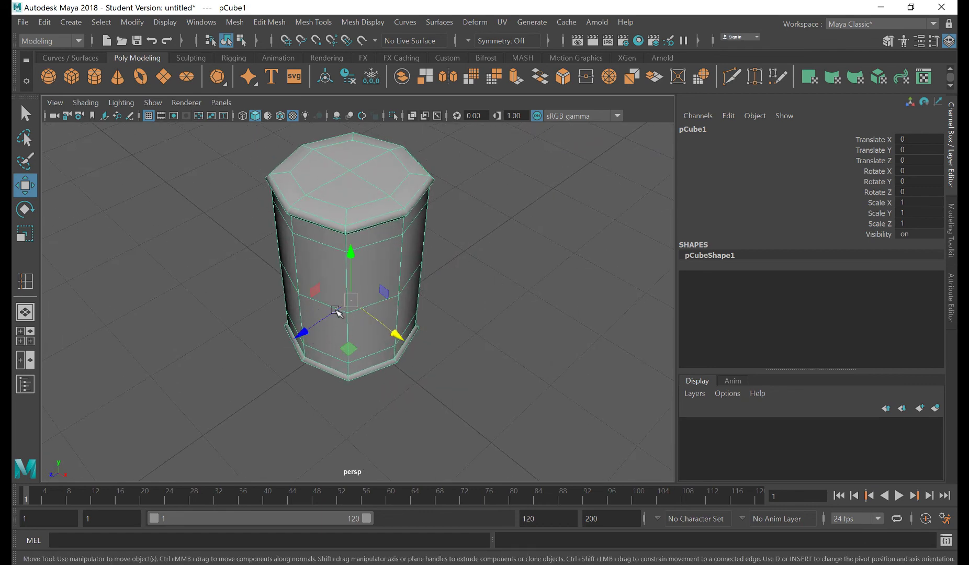
alt+drag(465, 340, 441, 338)
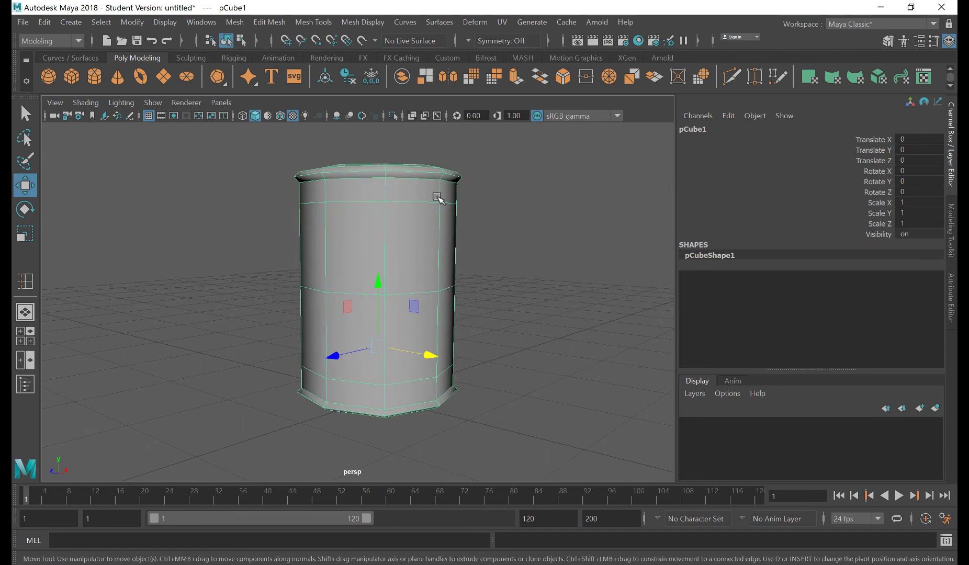